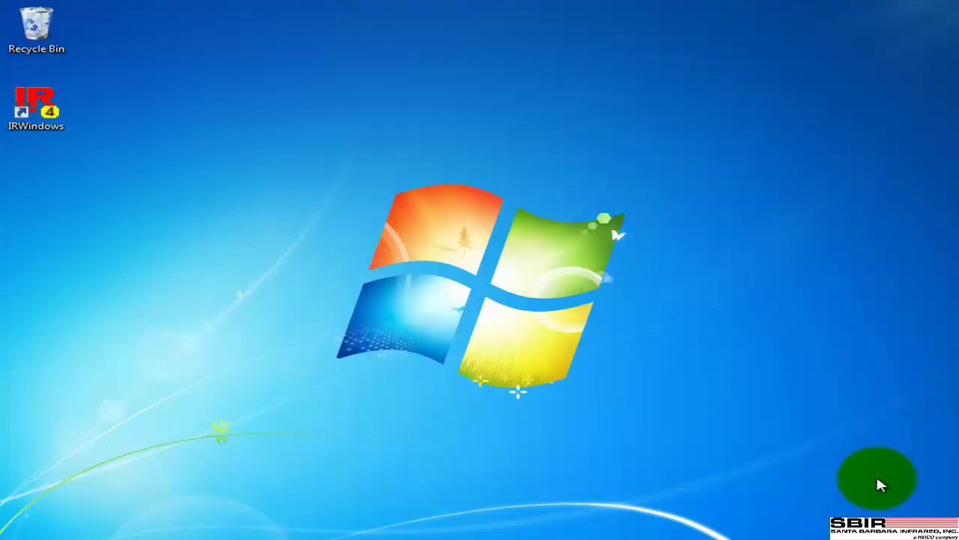
- Launch IRWindows 4 from its desktop shortcut to reach the role-selection welcome screen
double_click(42, 124)
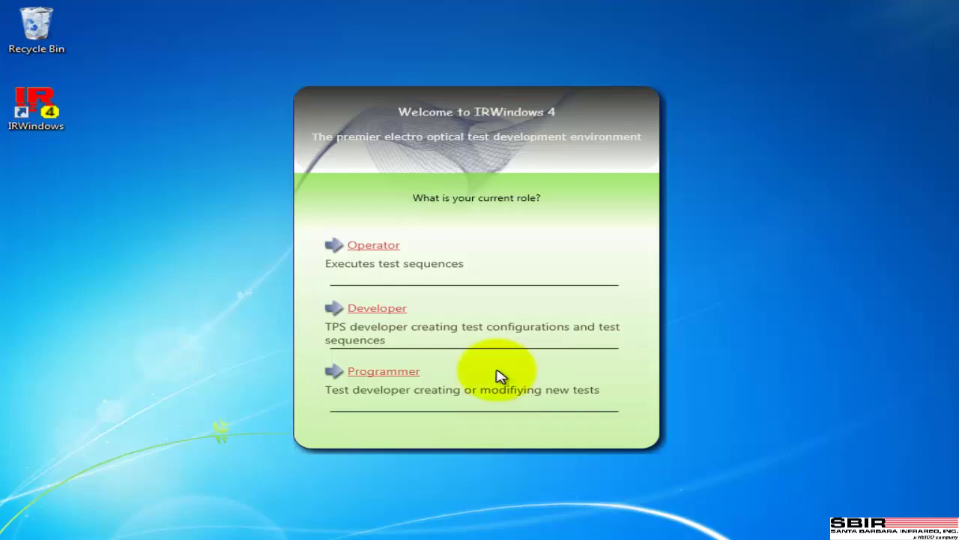
- Enter the Operator View and choose Demonstration FLIR as the UUT model
click(377, 250)
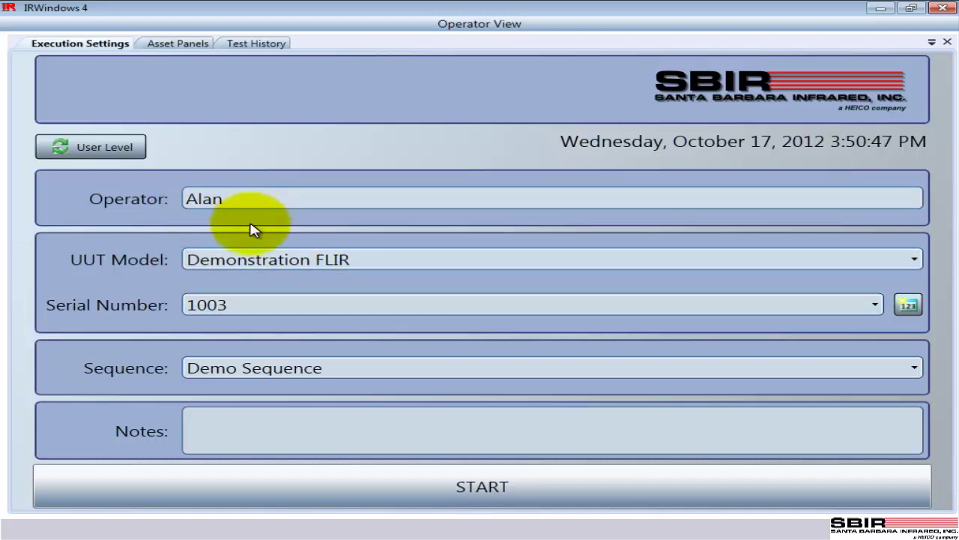
click(359, 261)
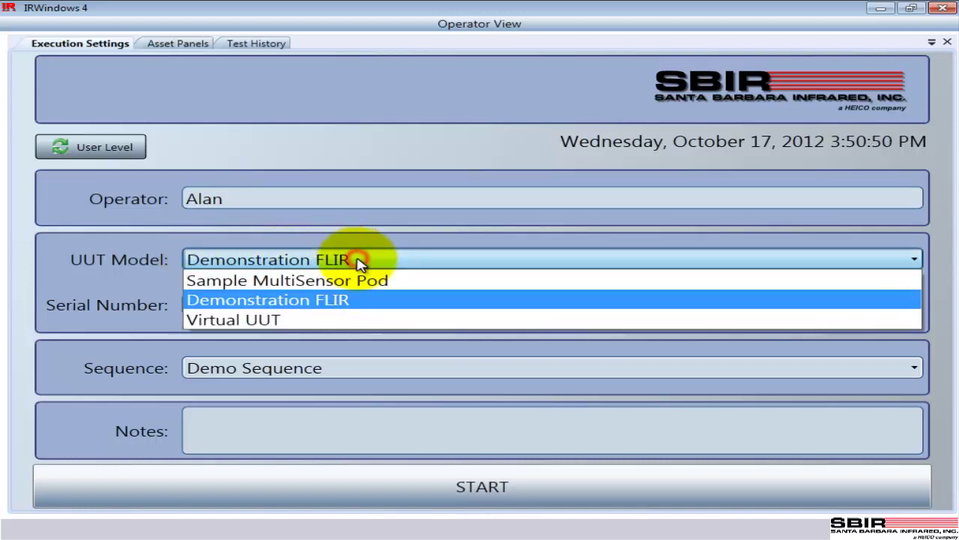
click(341, 300)
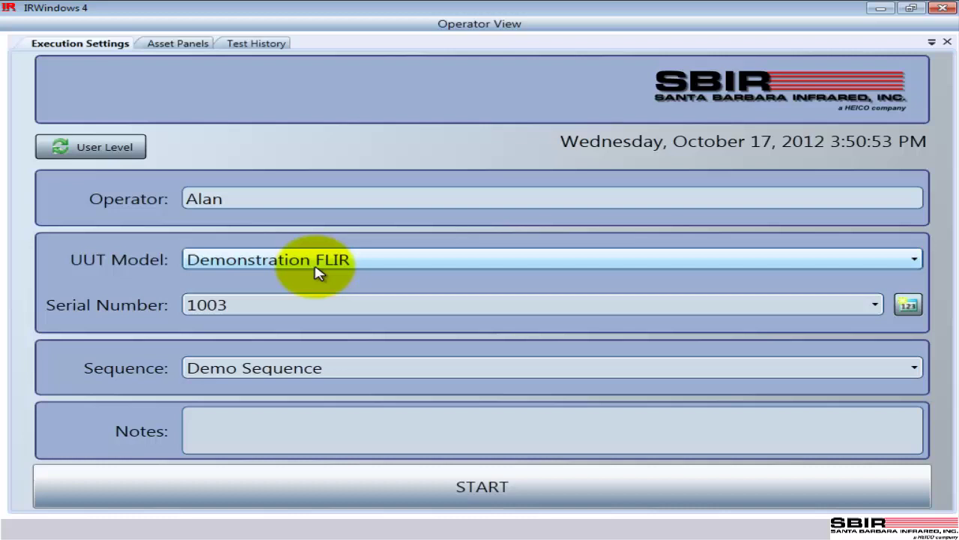
- Add serial number 1004 for the unit and keep Demo Sequence as the sequence
click(915, 310)
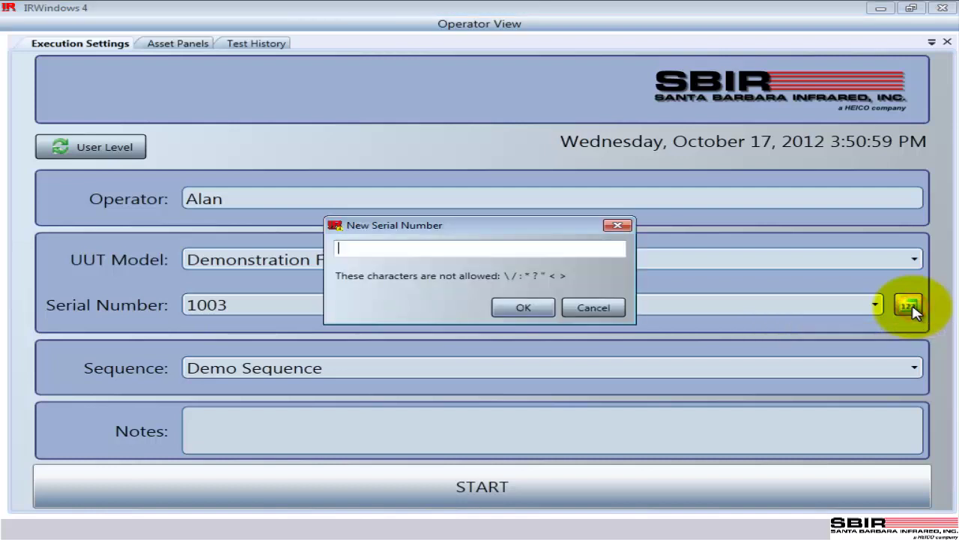
text(100)
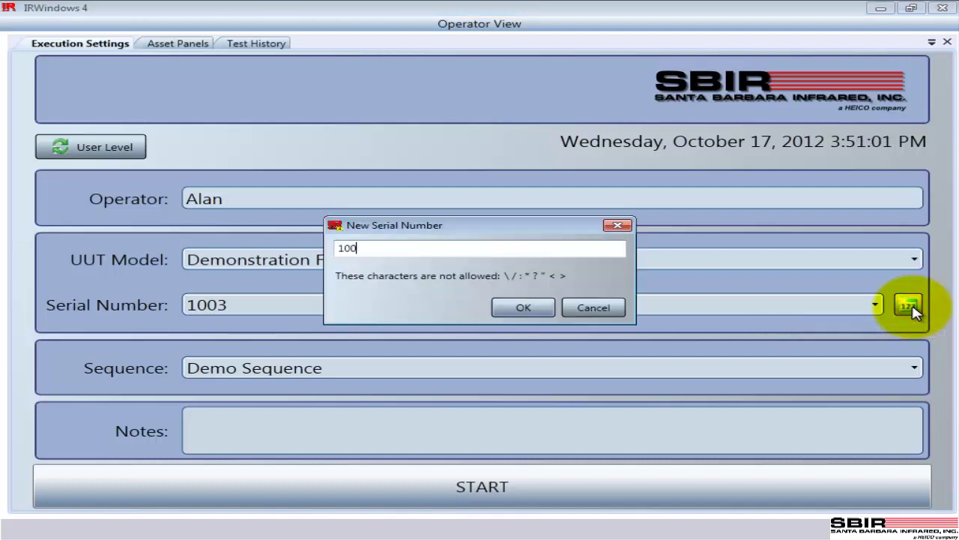
text(4)
click(539, 312)
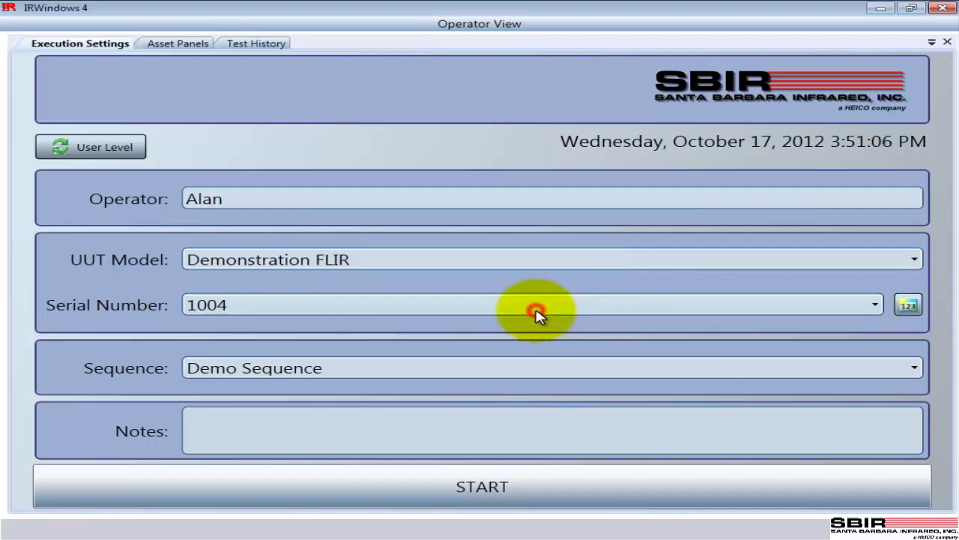
click(448, 369)
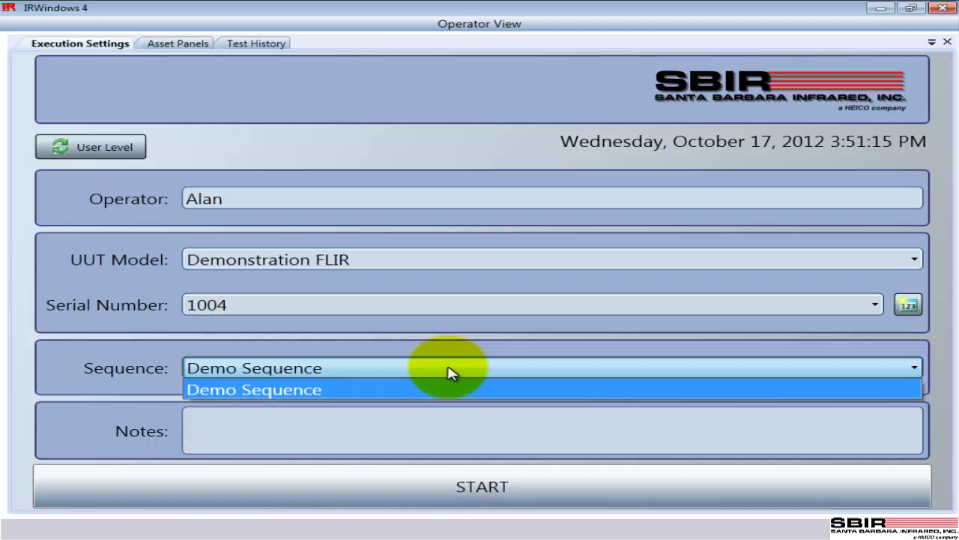
click(448, 369)
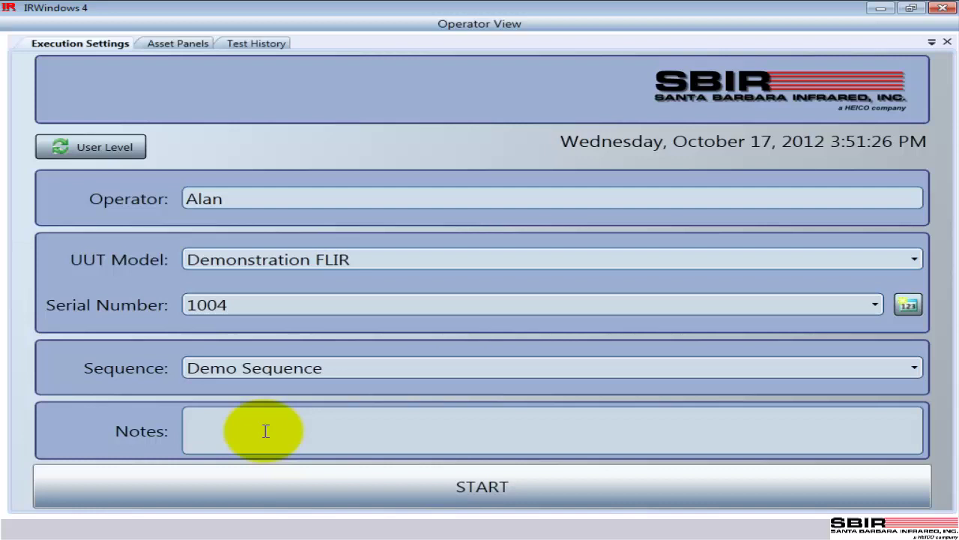
- Run Demo Sequence through the baffle, sealing and eyepiece camera steps to the Boresight test
click(460, 488)
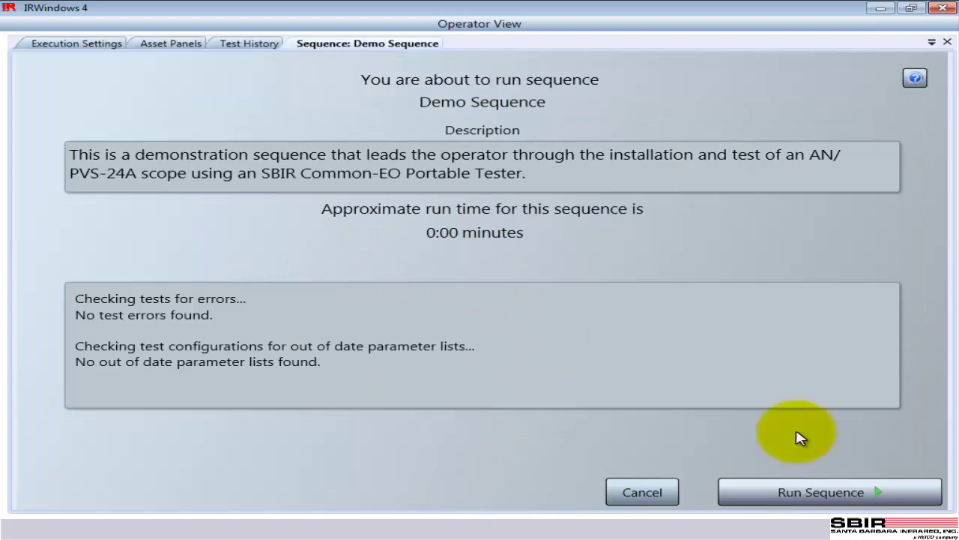
click(872, 493)
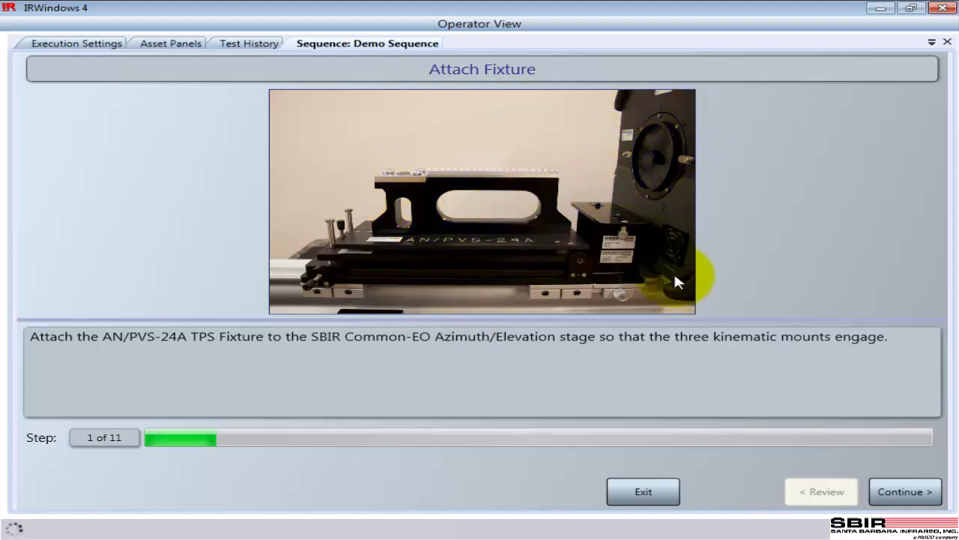
click(911, 489)
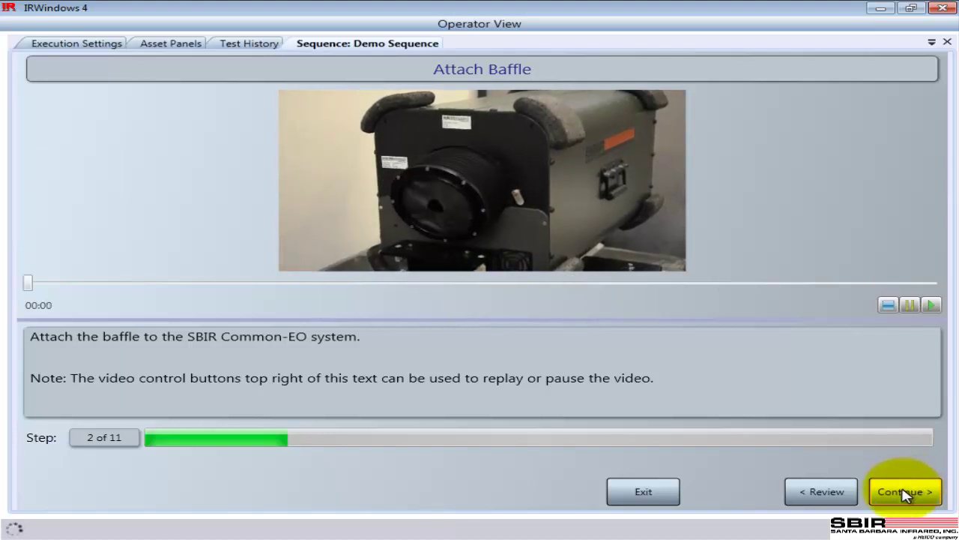
click(905, 493)
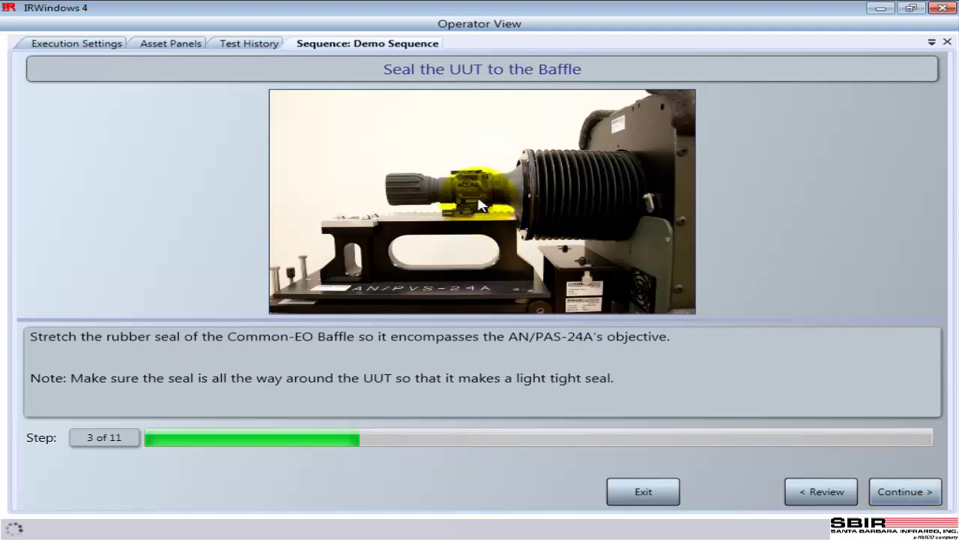
click(934, 499)
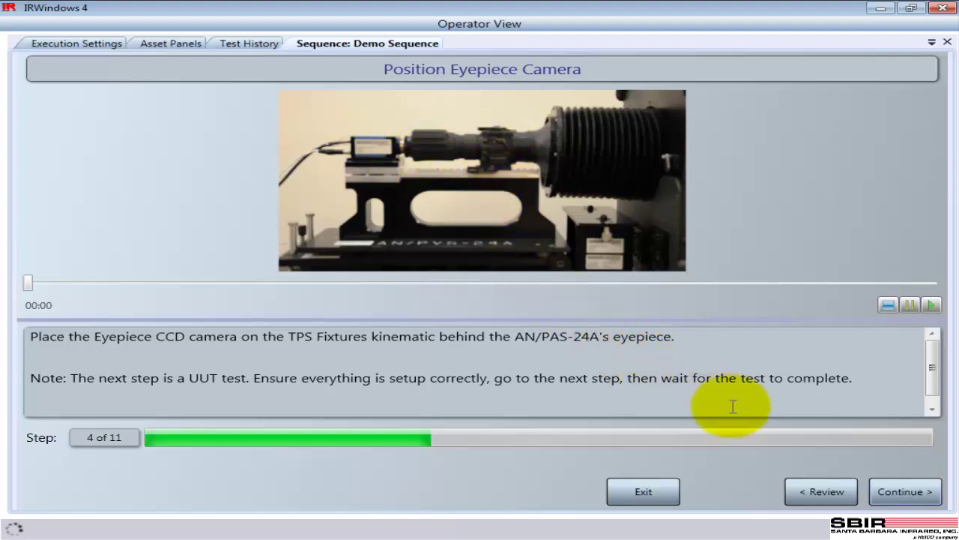
click(933, 493)
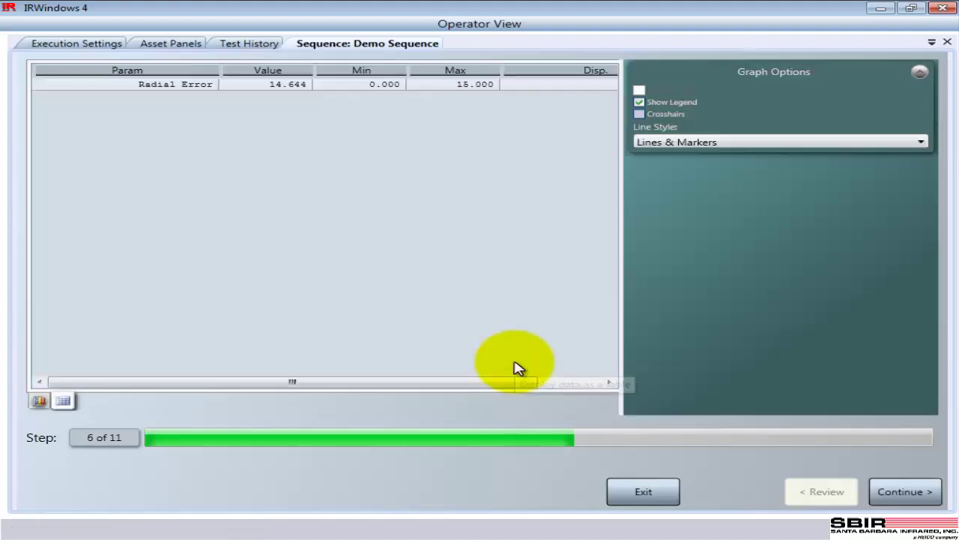
- Continue past the boresight results through MTF, Store Baffle and Store UUT to the summary
drag(469, 383, 528, 387)
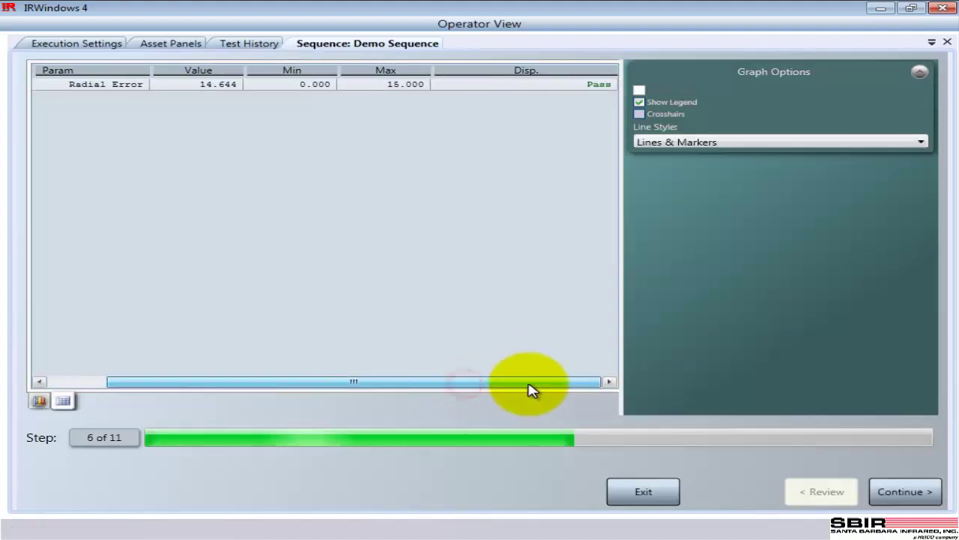
click(914, 491)
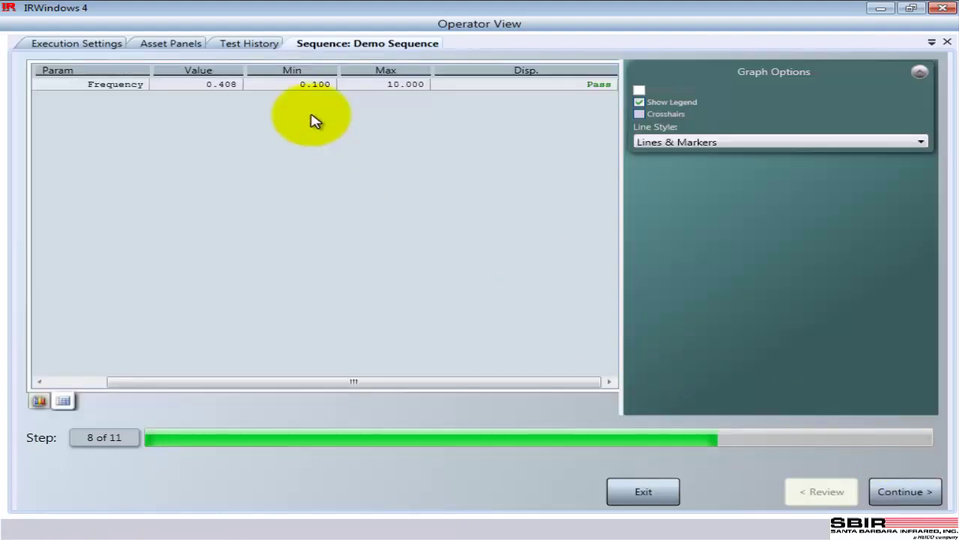
click(915, 489)
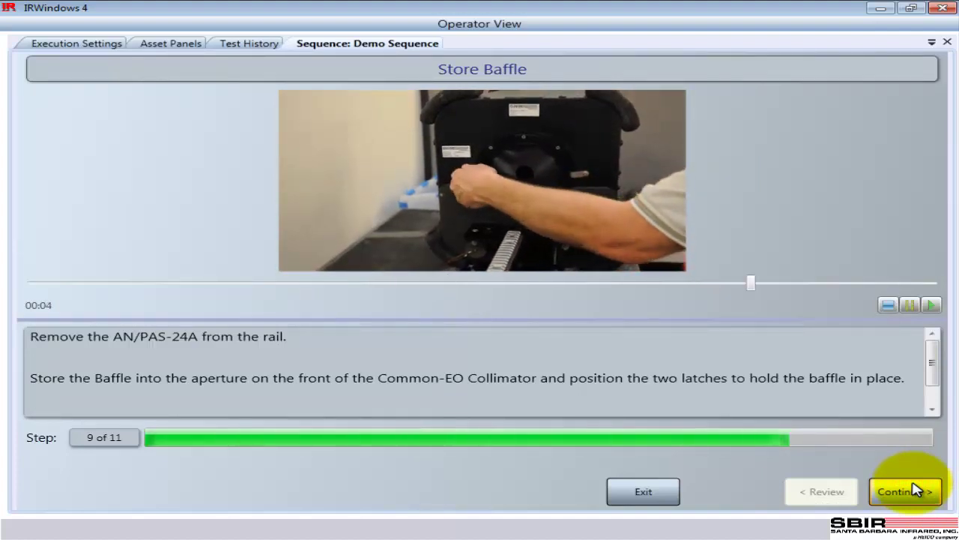
click(907, 497)
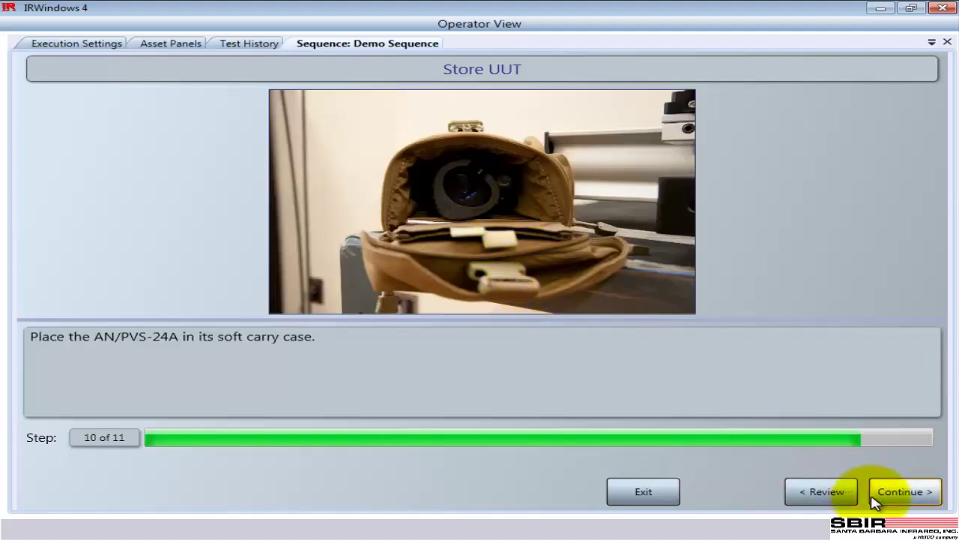
click(881, 498)
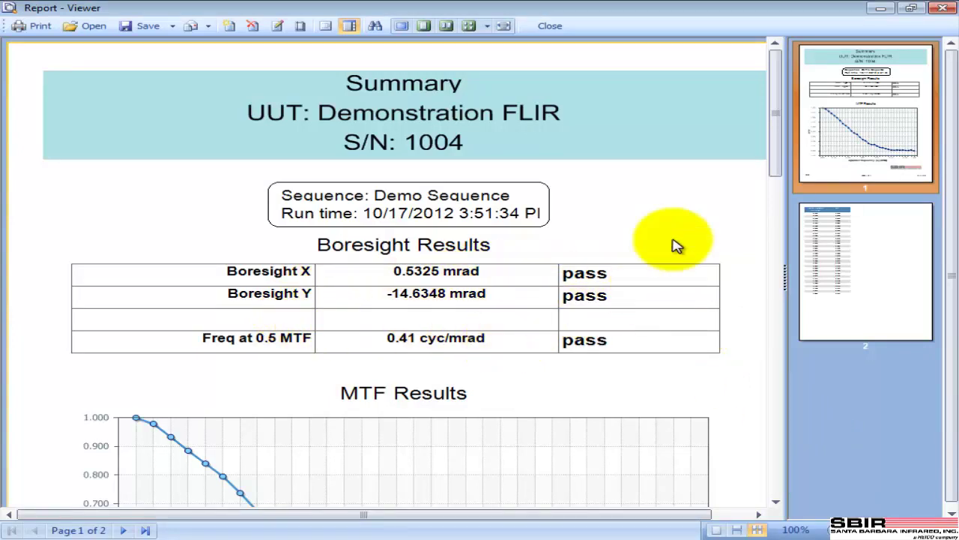
- Scroll through the Summary report, then close the Report Viewer
drag(775, 160, 788, 145)
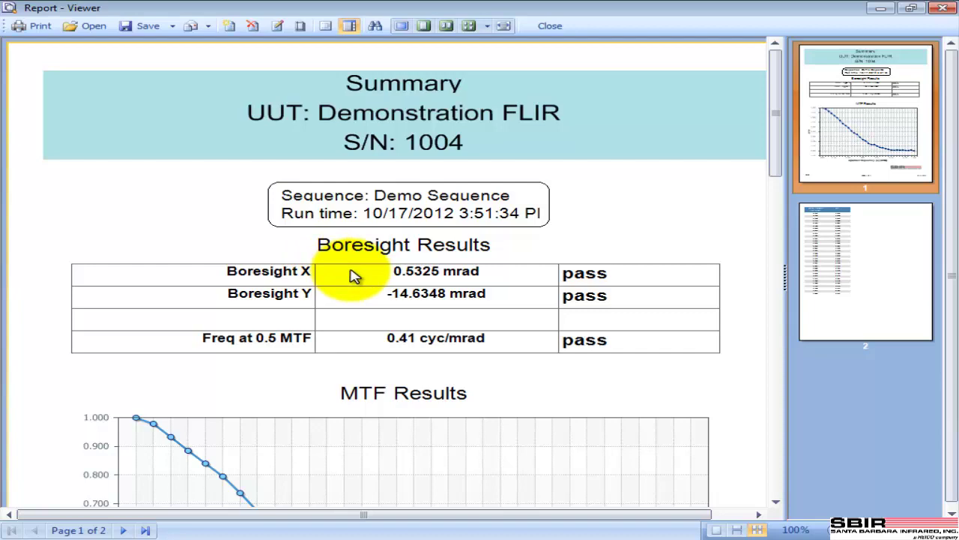
click(942, 9)
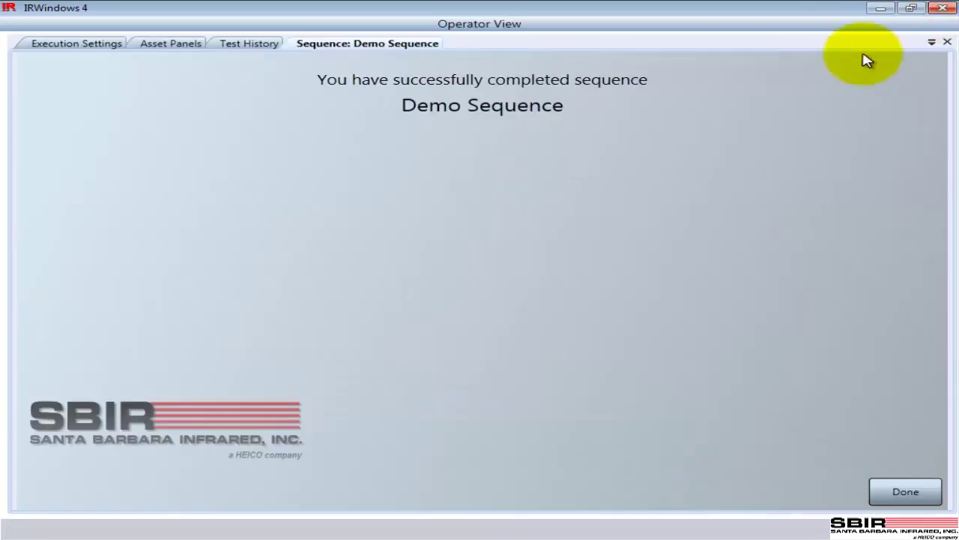
- Dismiss the completion screen, log in as Developer with the password, and show Execution Settings
click(877, 491)
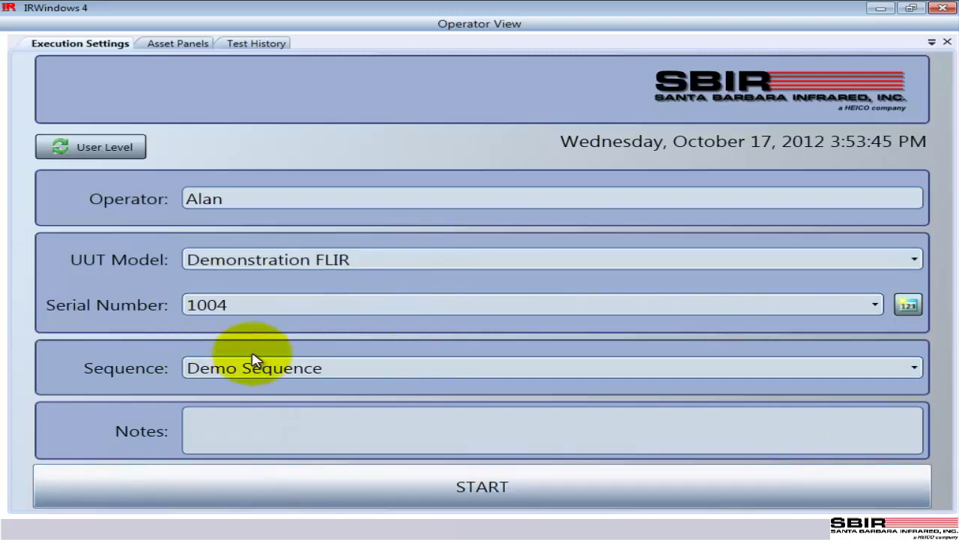
click(88, 153)
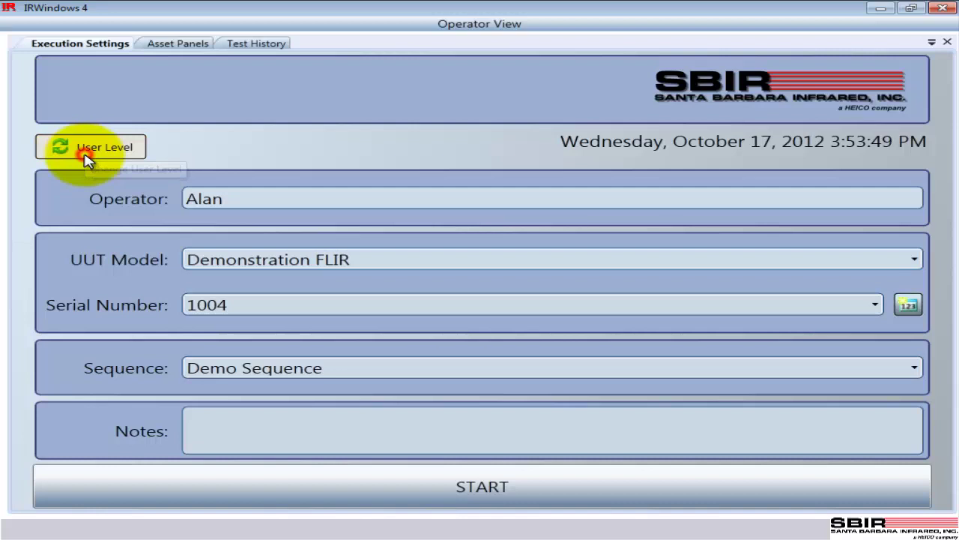
click(377, 310)
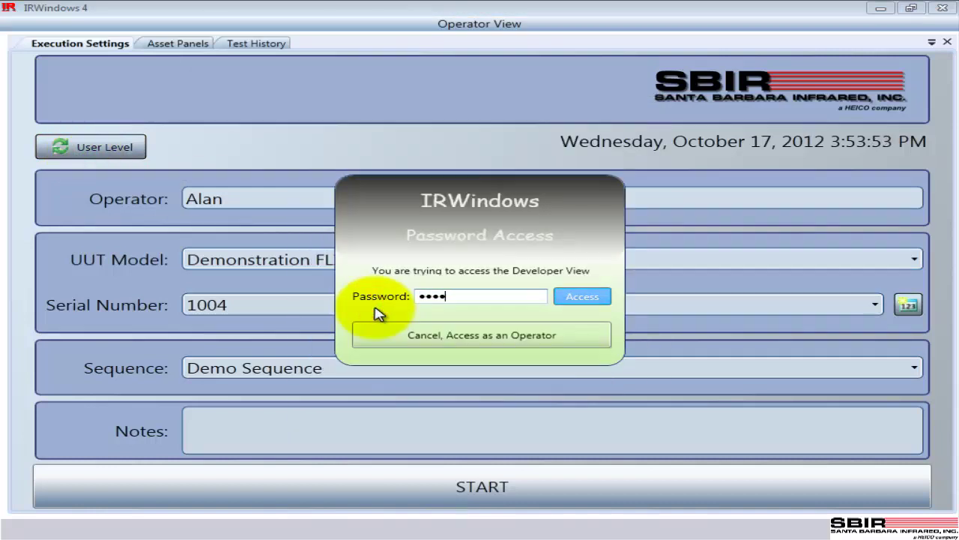
key(Return)
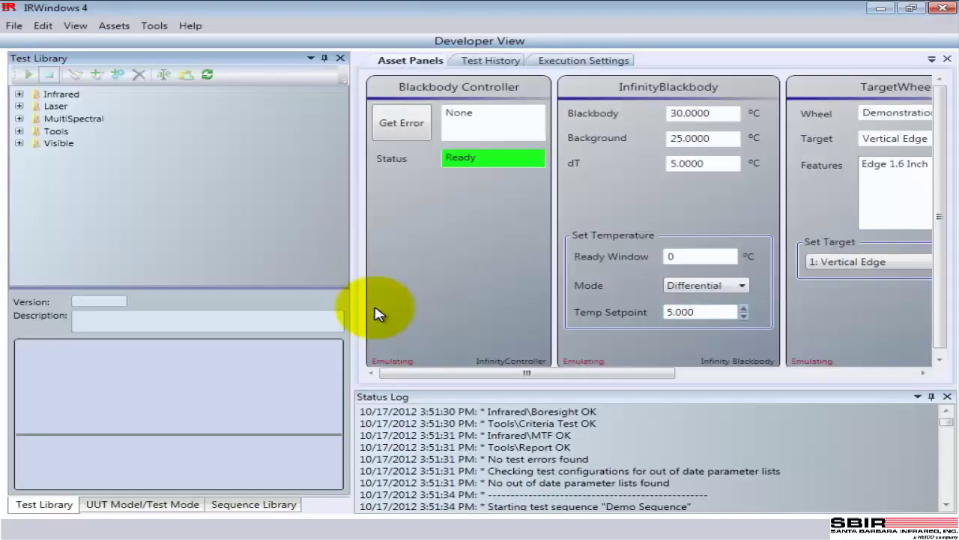
click(578, 65)
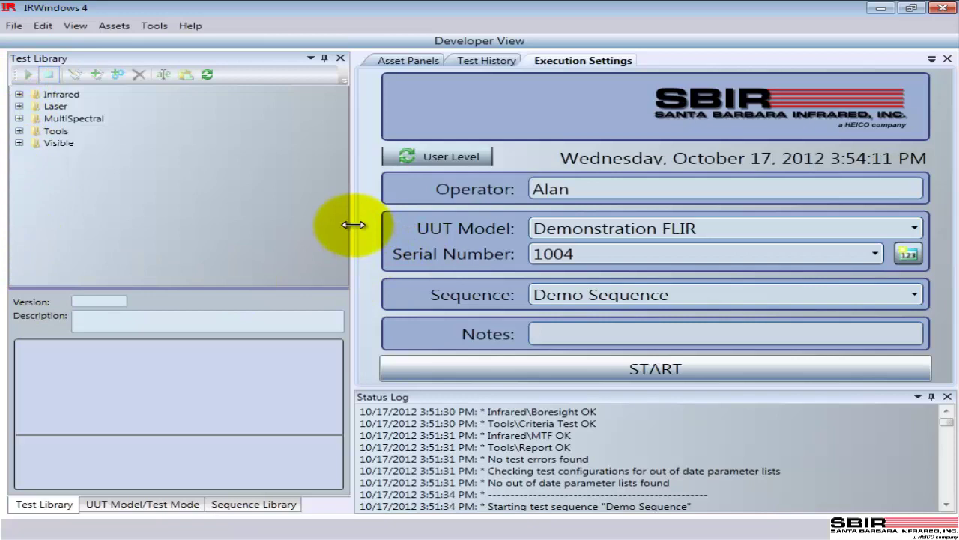
- Widen the panel, dock the Sequence Library on the left, and expand Infrared in the Test Library
mouse_move(353, 224)
mouse_down()
mouse_move(259, 225)
mouse_move(392, 227)
mouse_move(362, 232)
mouse_up()
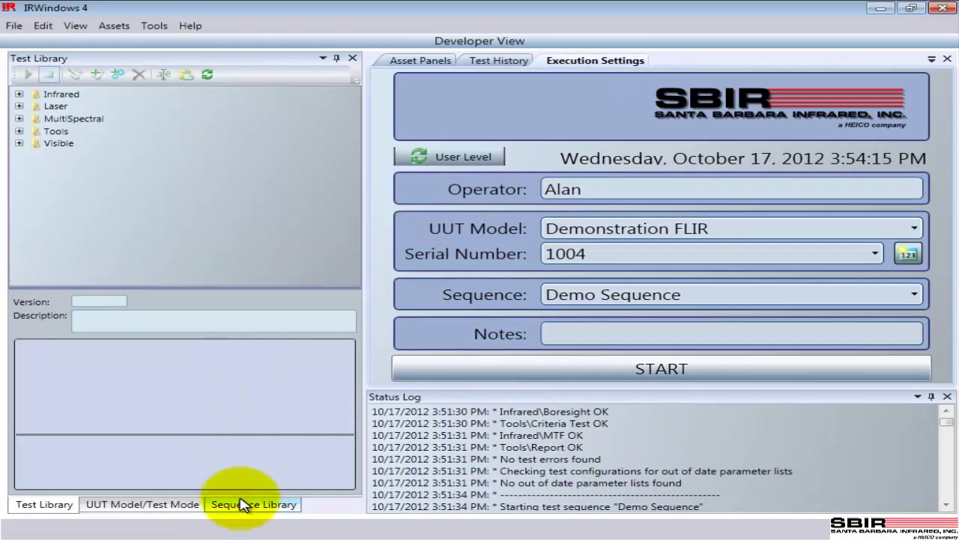
drag(242, 507, 938, 283)
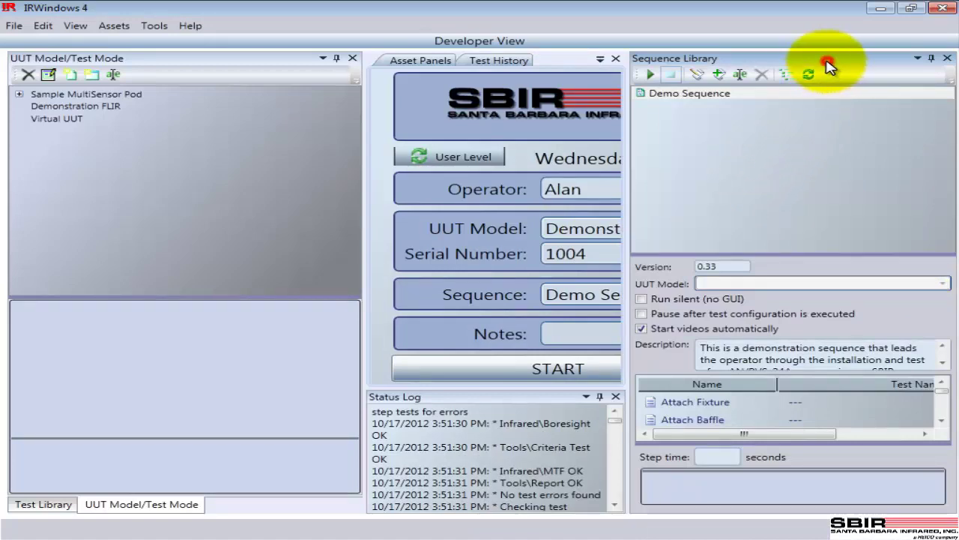
drag(829, 66, 187, 283)
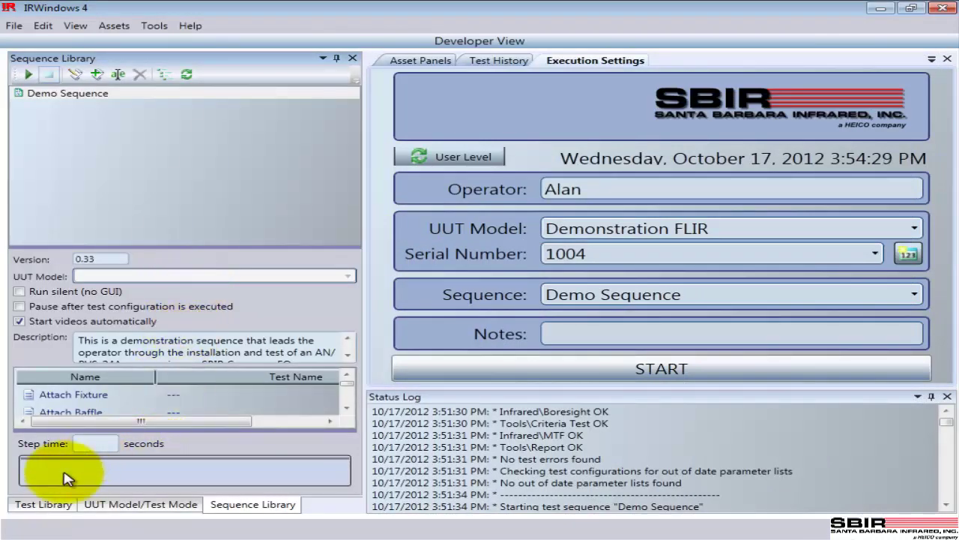
click(30, 504)
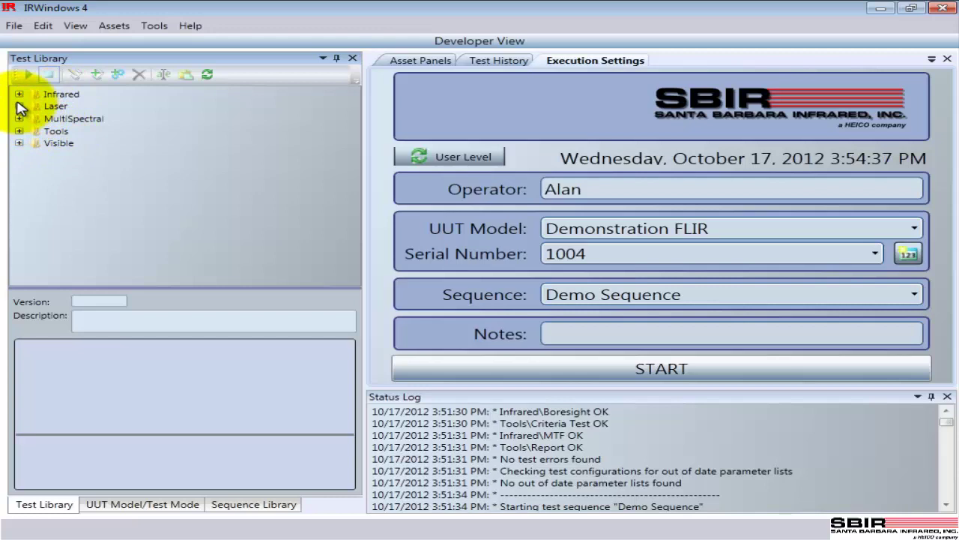
click(18, 95)
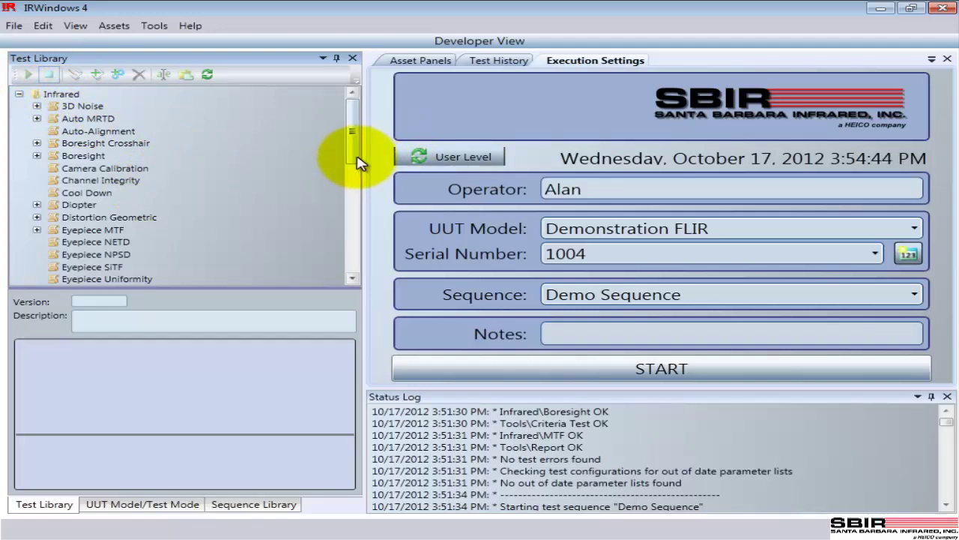
- Expand the MTF group and inspect the Continuous MTF and MTF Temperature Setpoint and Image Center settings
drag(356, 160, 353, 235)
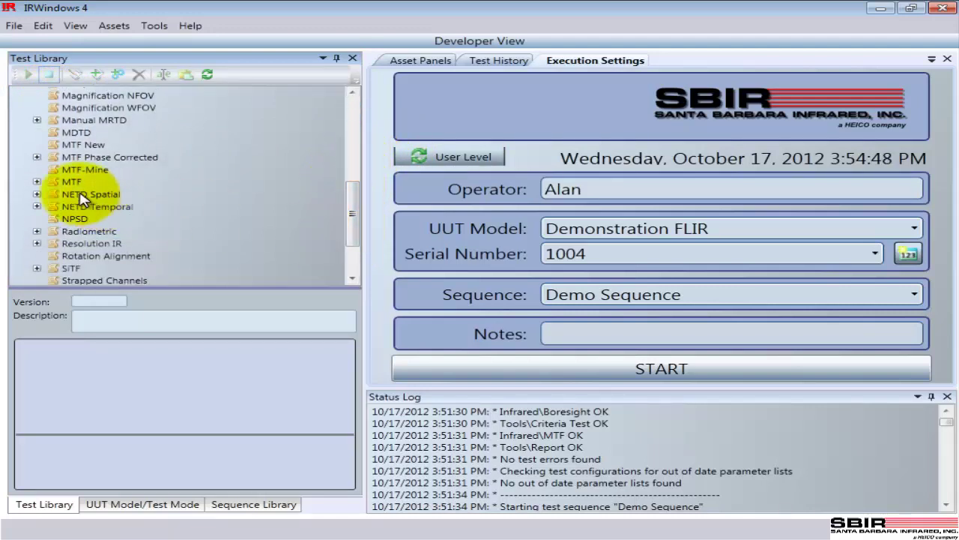
double_click(39, 184)
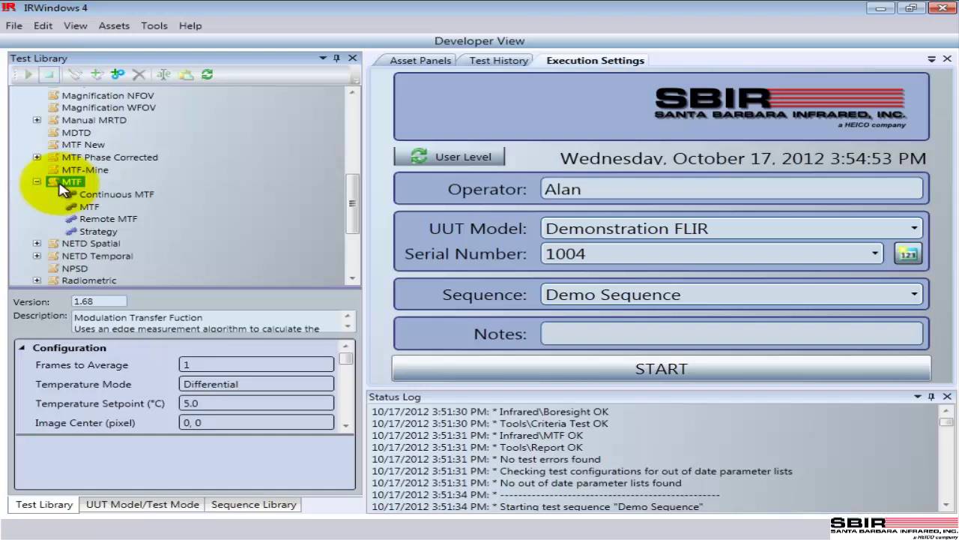
click(111, 199)
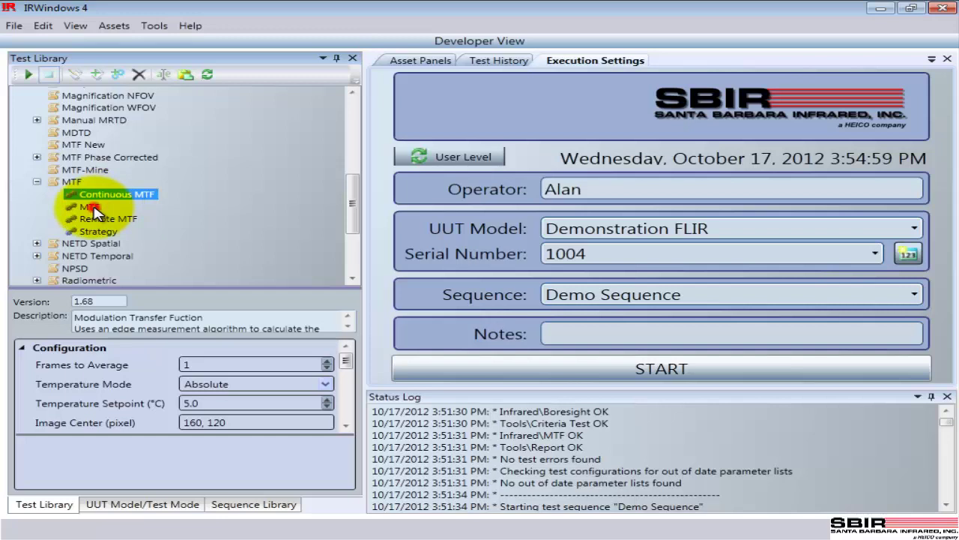
click(91, 207)
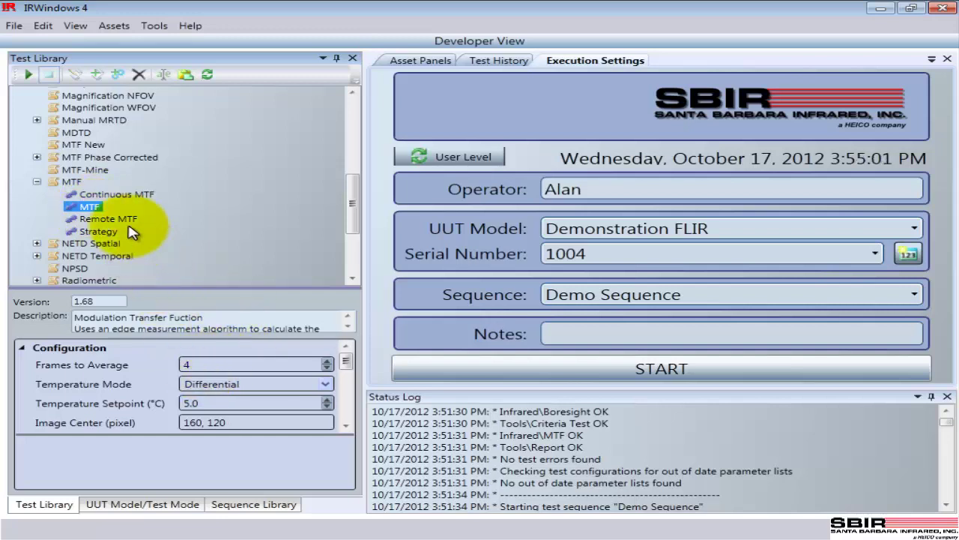
click(216, 405)
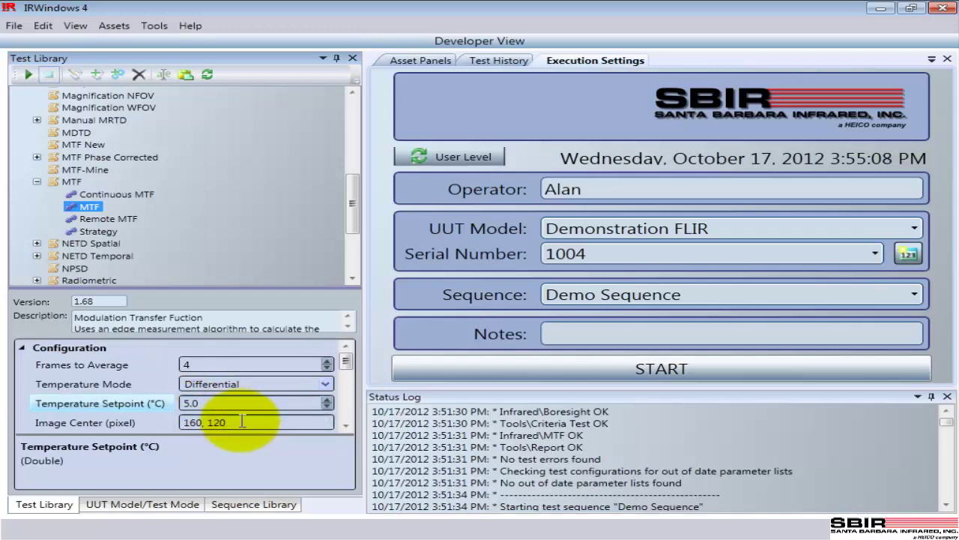
click(242, 421)
mouse_move(349, 365)
mouse_down()
mouse_move(349, 395)
mouse_move(347, 358)
mouse_up()
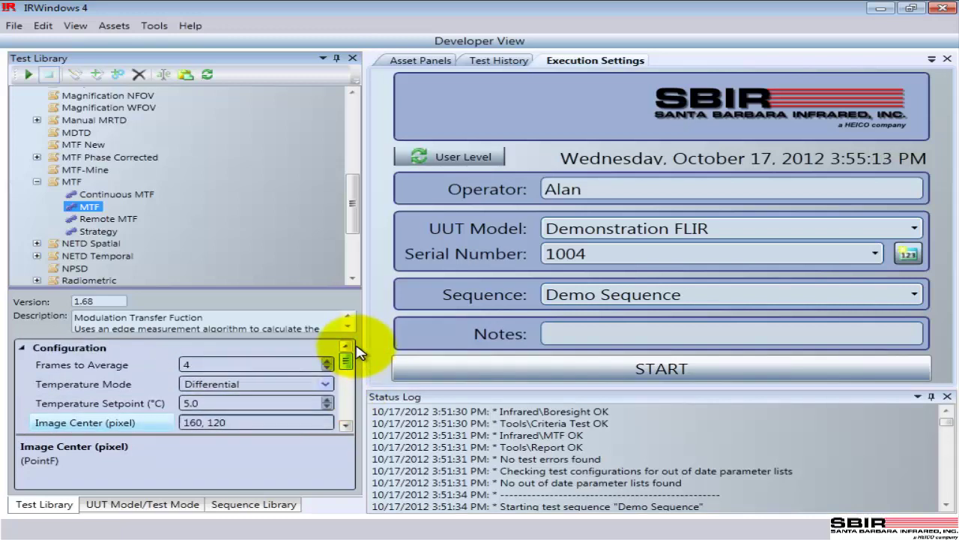
- Compare the Remote MTF, Strategy and Continuous MTF configurations against MTF, ending on MTF
click(126, 219)
click(109, 233)
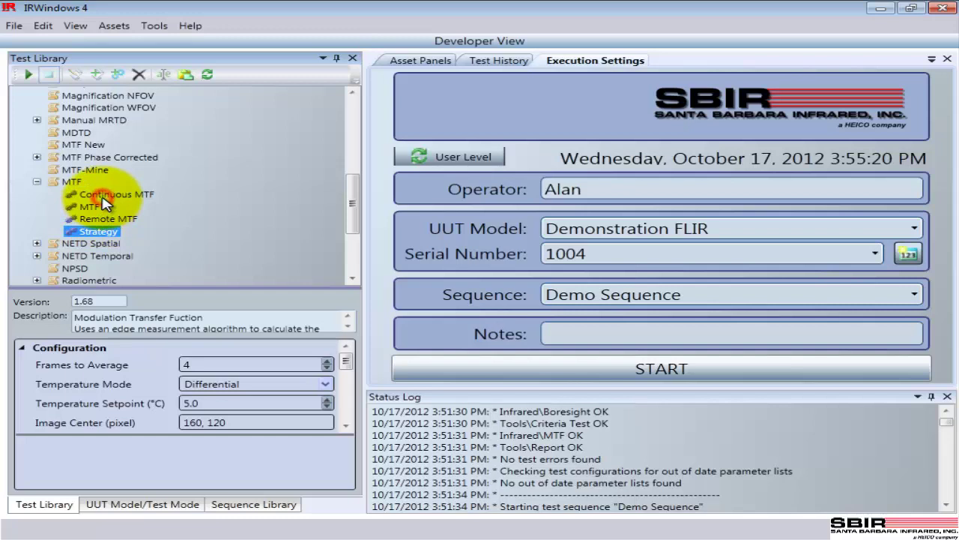
click(102, 196)
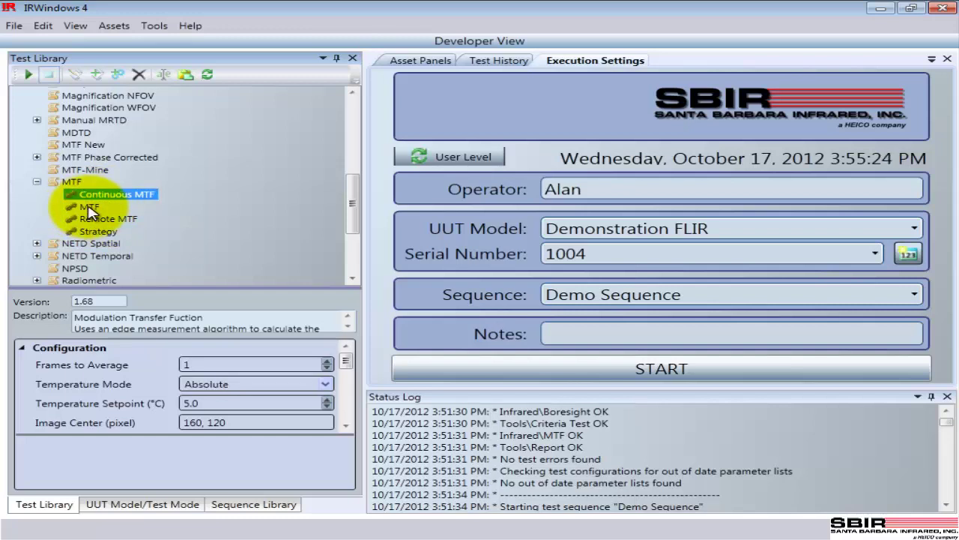
click(90, 208)
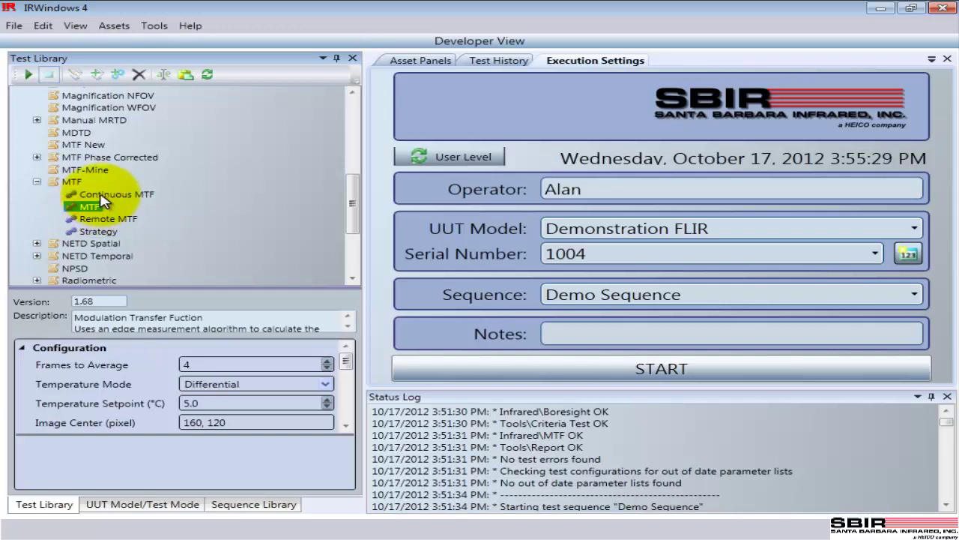
click(103, 196)
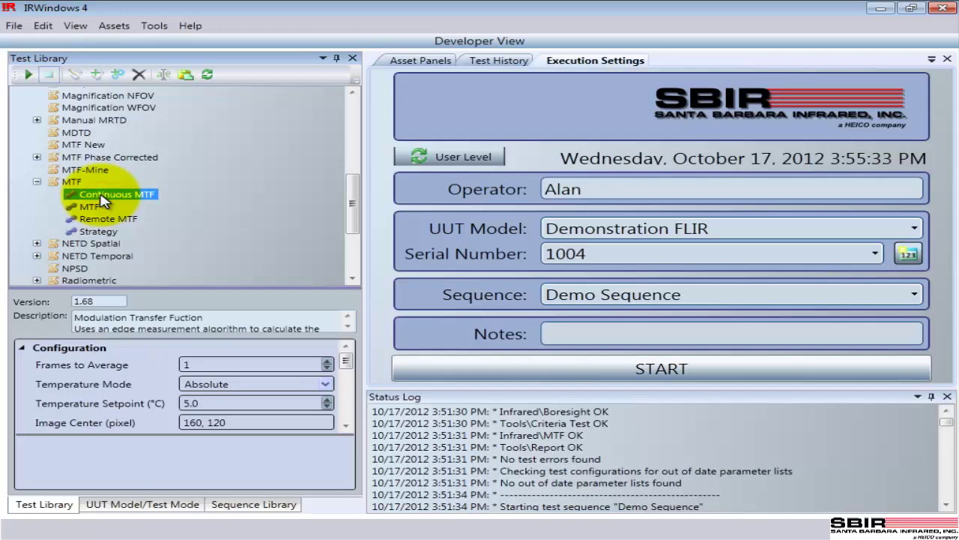
click(88, 207)
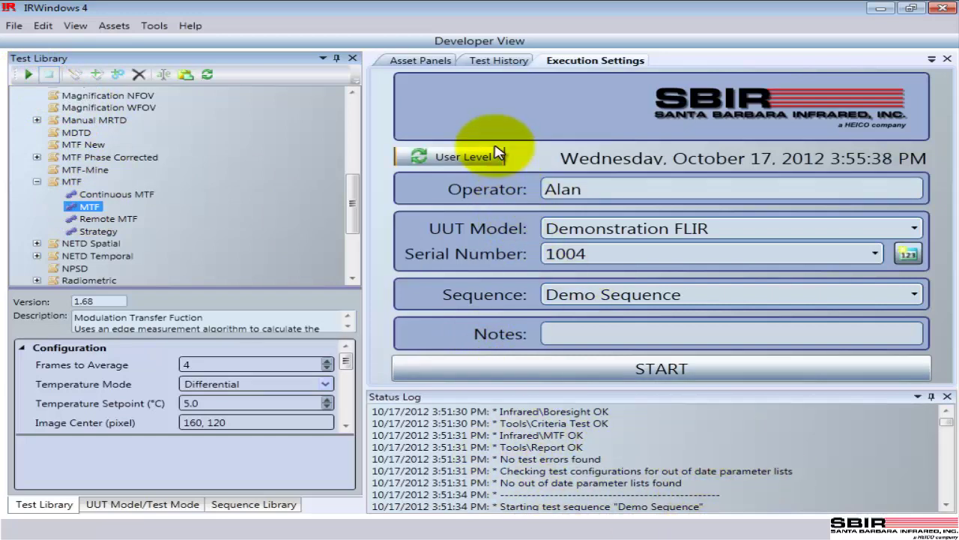
- Select the recorded MTF run in Test History and display its MTF v1.68 graph
click(504, 61)
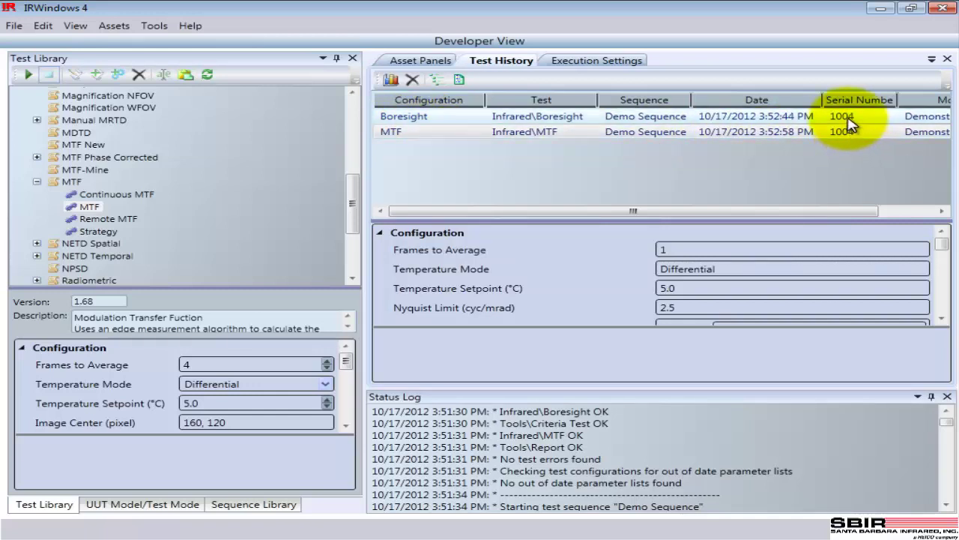
click(399, 134)
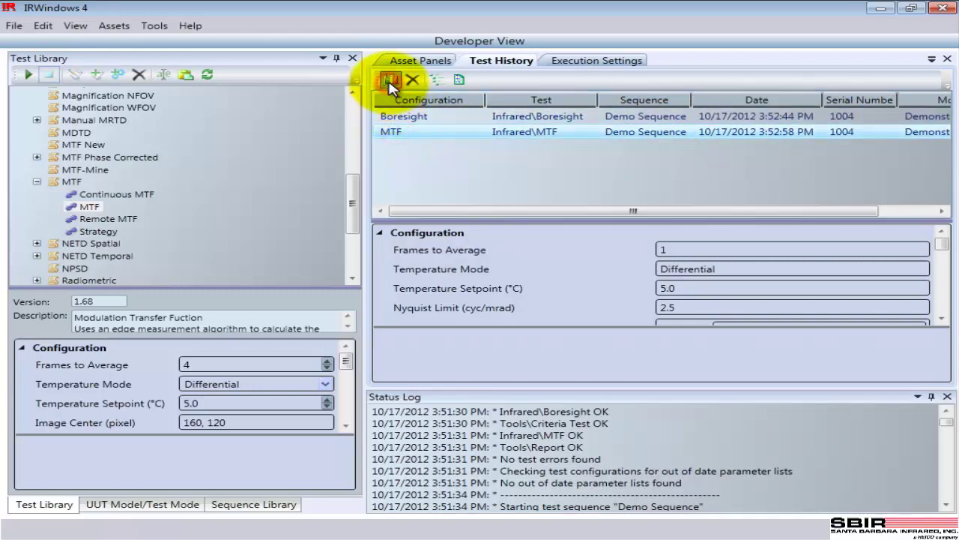
click(390, 80)
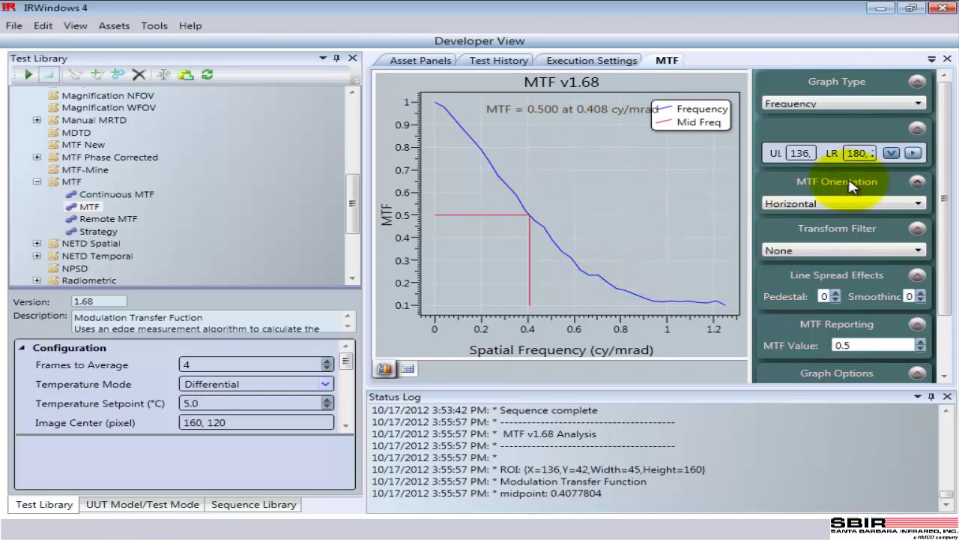
- Drag the MTF region of interest right along the target edge so MTF reads 0.500 at 0.420 cy/mrad
click(892, 153)
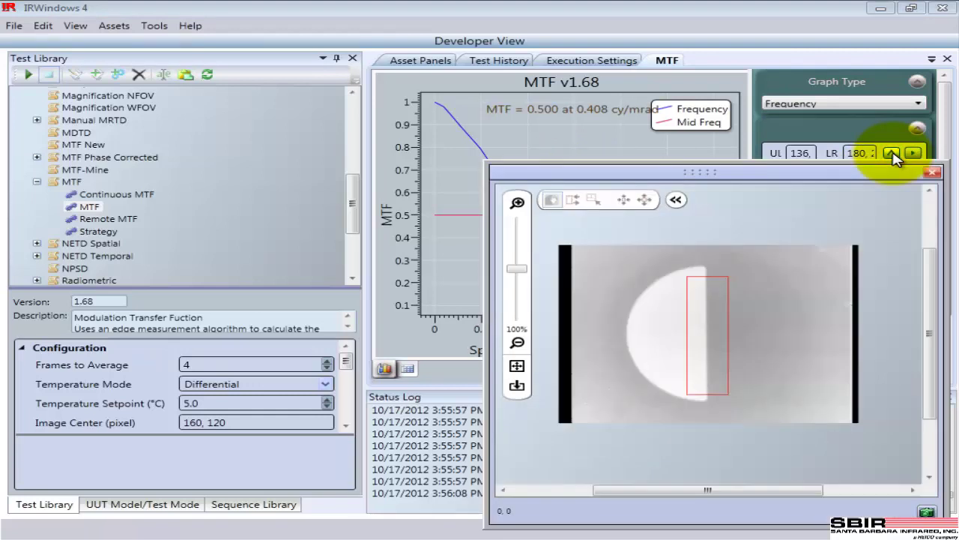
click(572, 200)
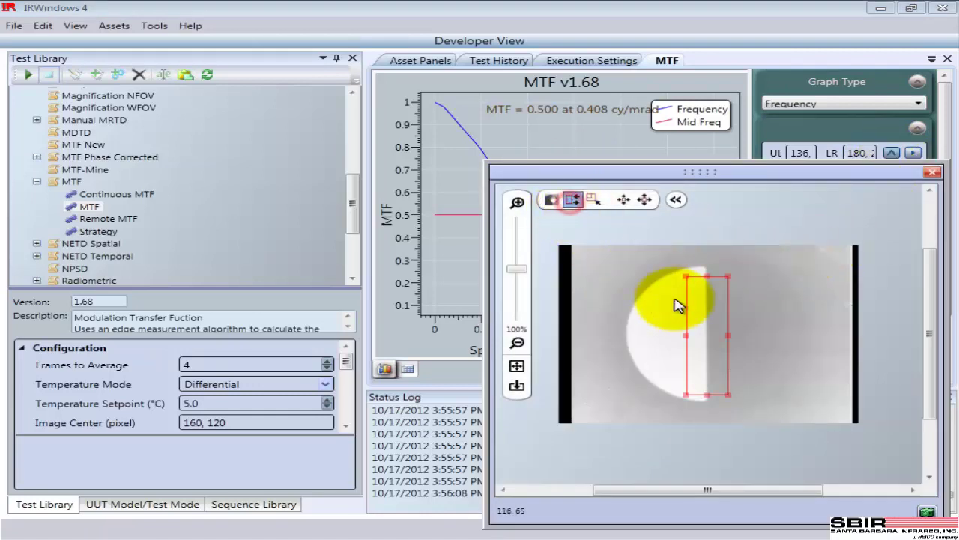
drag(698, 308, 715, 301)
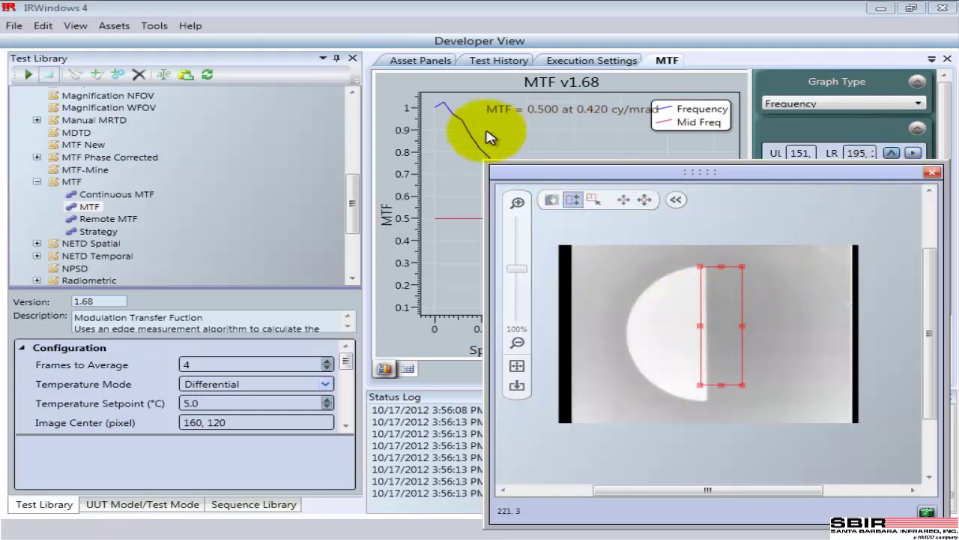
click(930, 175)
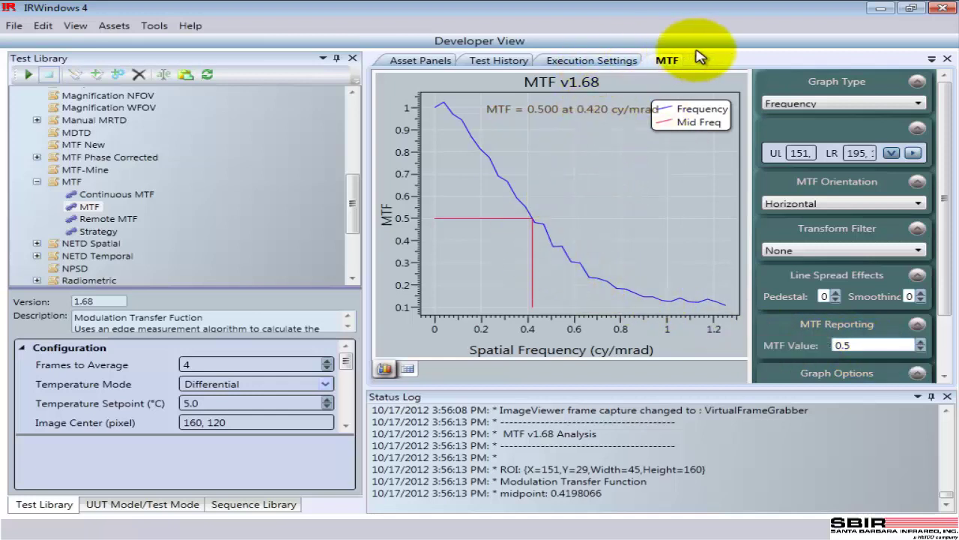
- Close the MTF analysis, return to Test History, and reselect the MTF test and its run
click(948, 59)
click(513, 60)
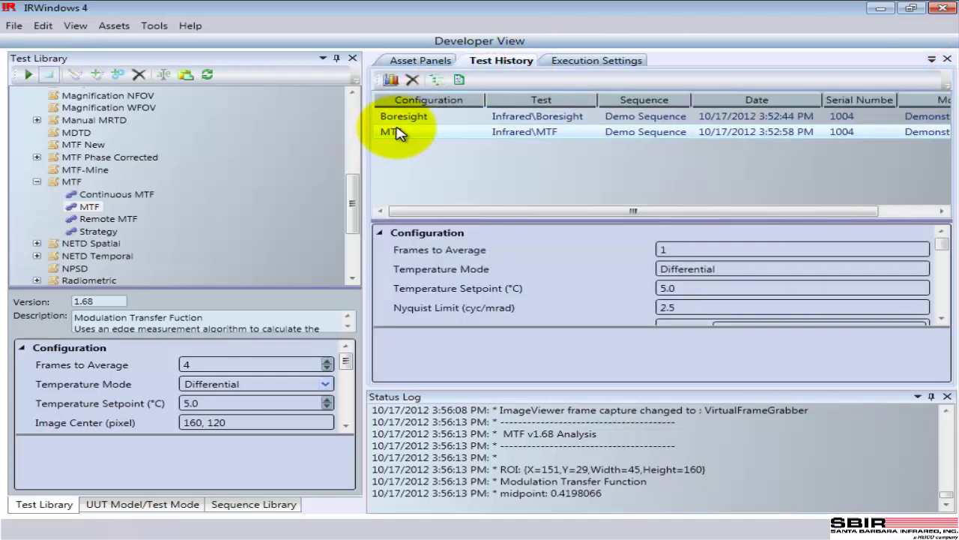
click(391, 79)
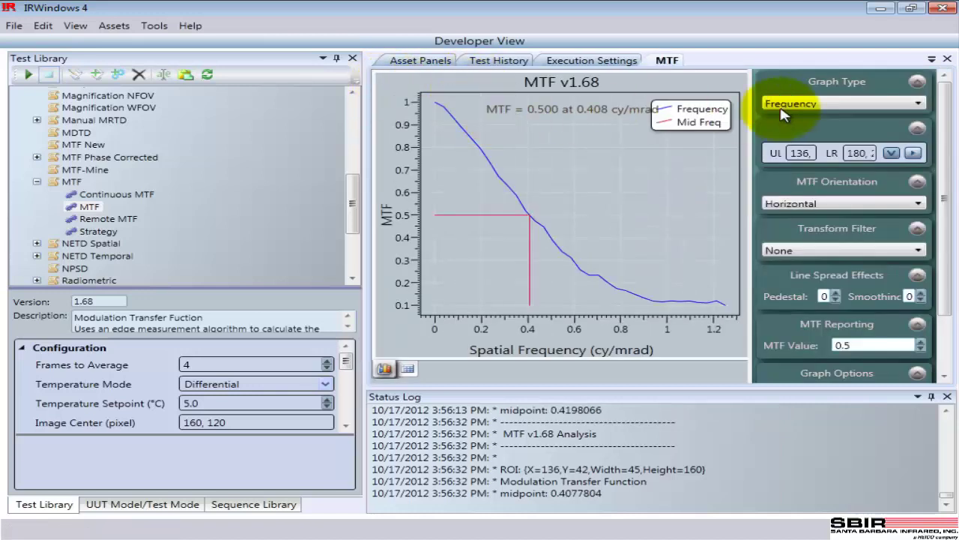
click(949, 58)
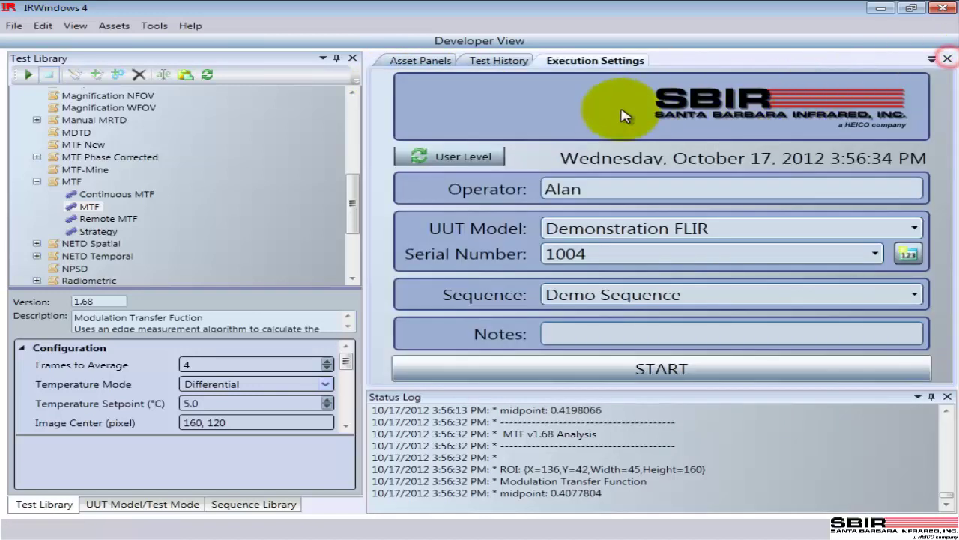
click(502, 62)
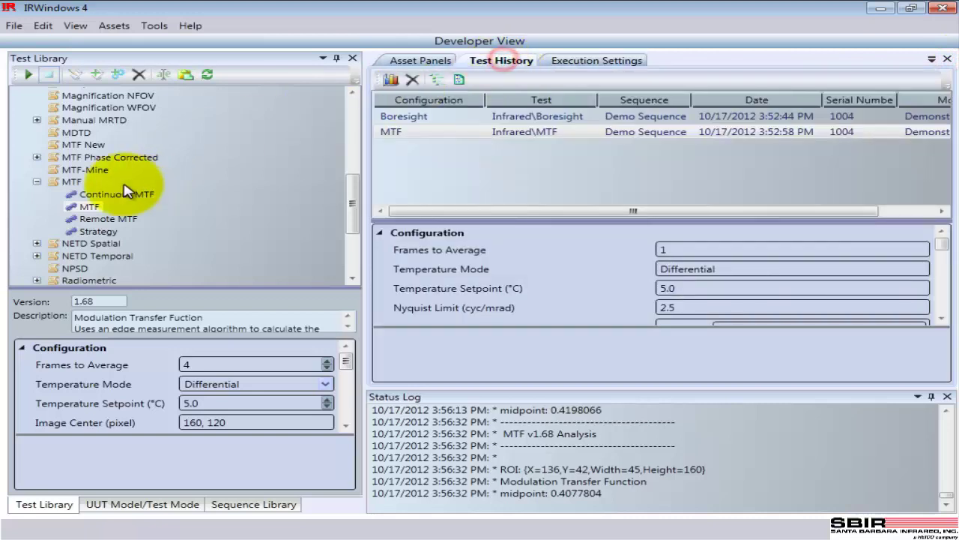
click(89, 208)
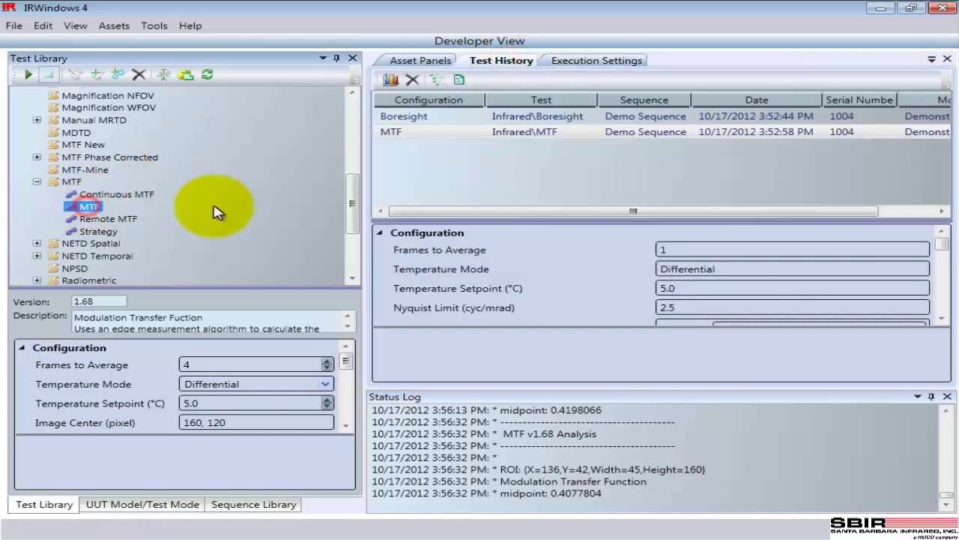
click(389, 133)
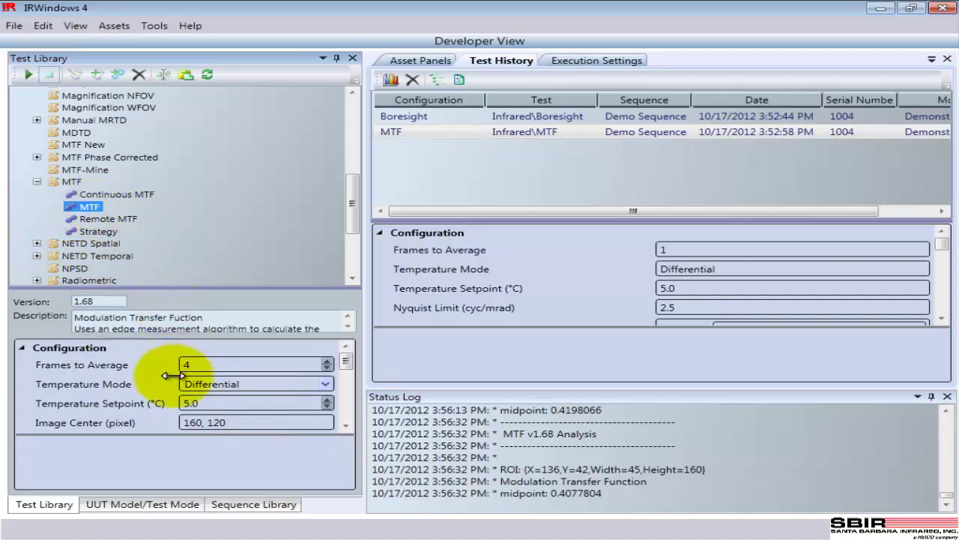
- View the Demonstration FLIR model's configuration, then select Demo Sequence with its execution settings
click(172, 507)
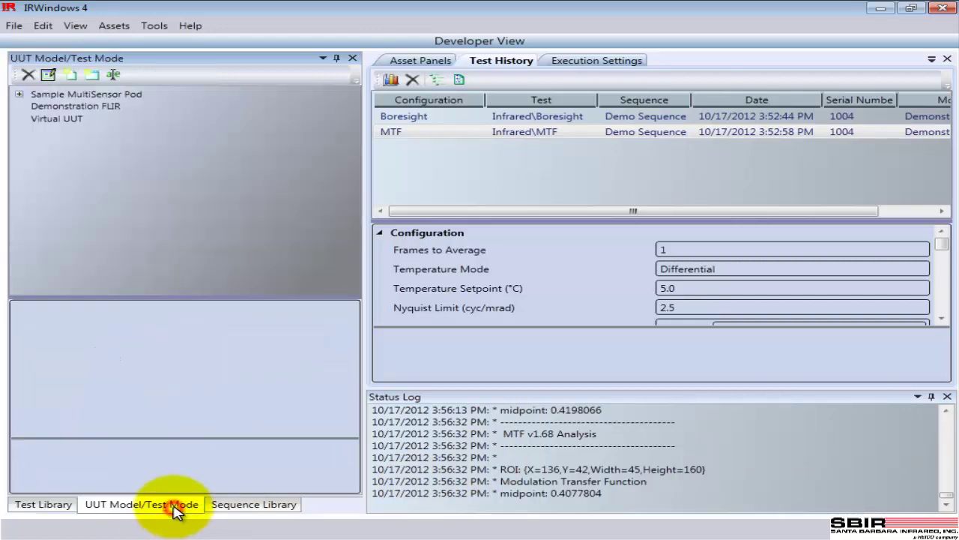
click(96, 111)
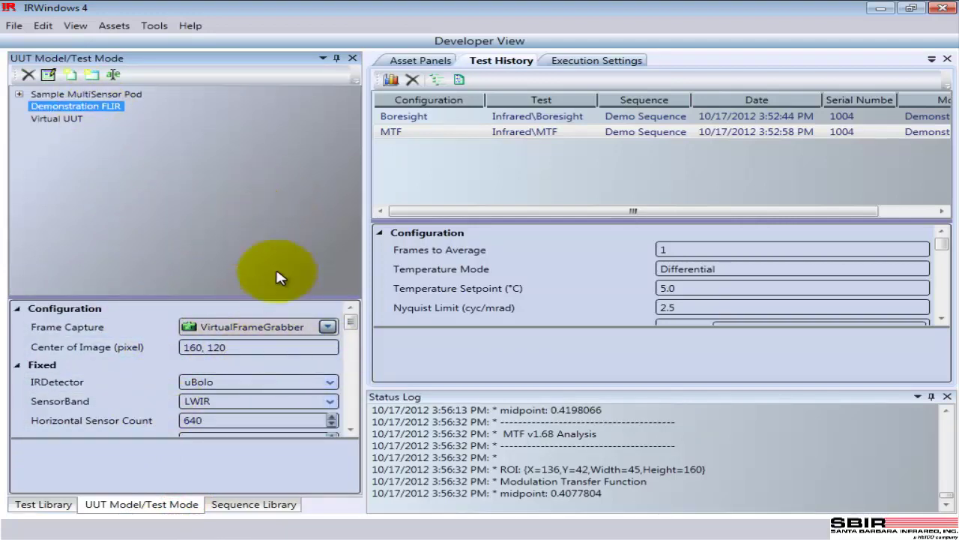
click(255, 504)
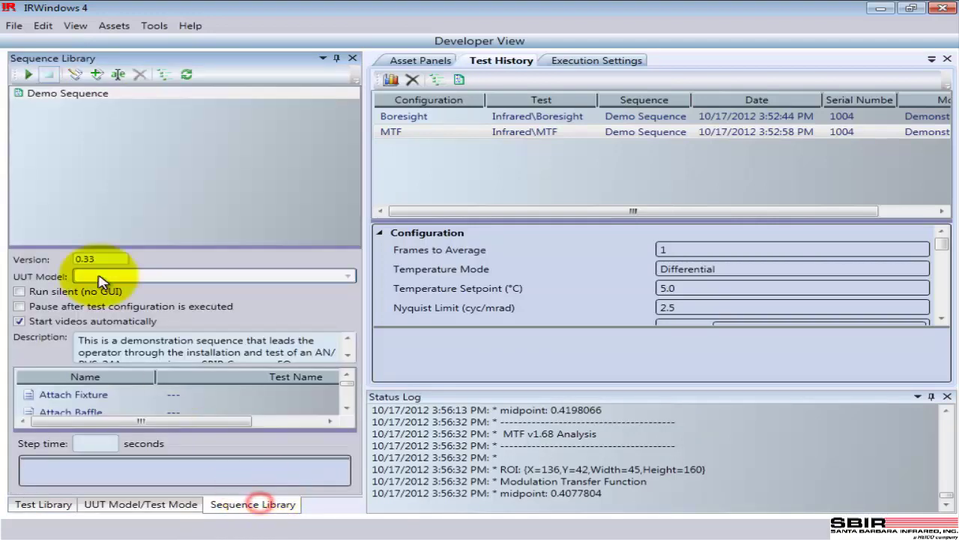
click(47, 93)
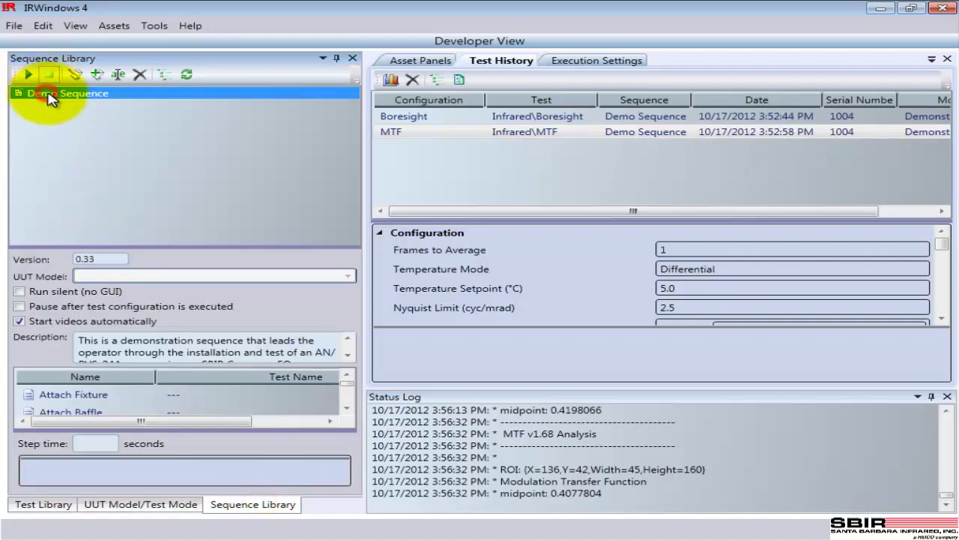
click(571, 60)
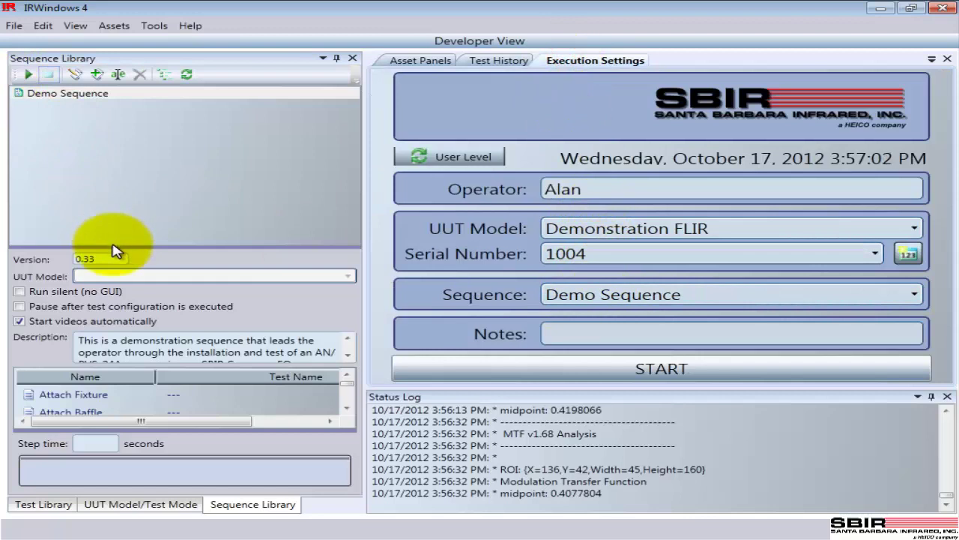
- Enlarge the steps and settings panes and select the Boresight step to show its configuration
drag(113, 246, 126, 109)
click(77, 280)
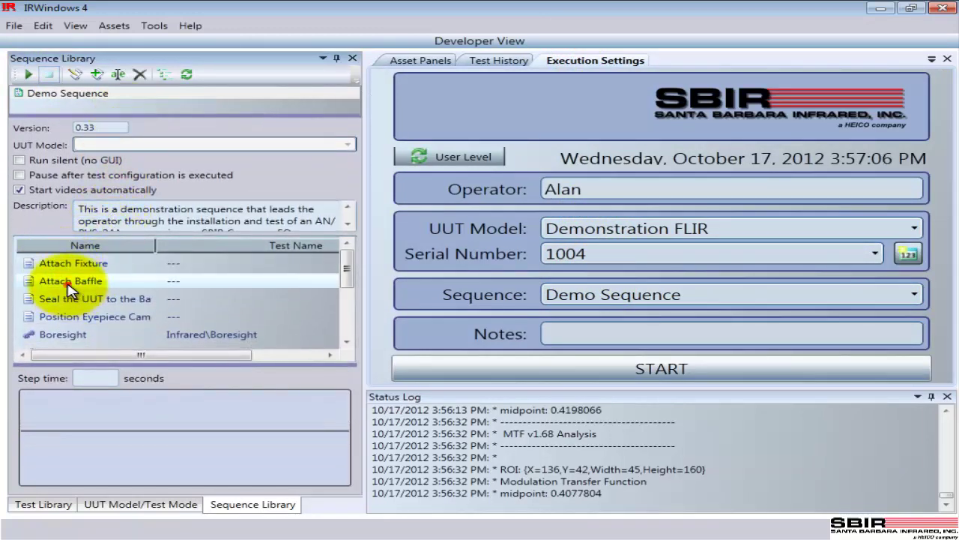
click(89, 263)
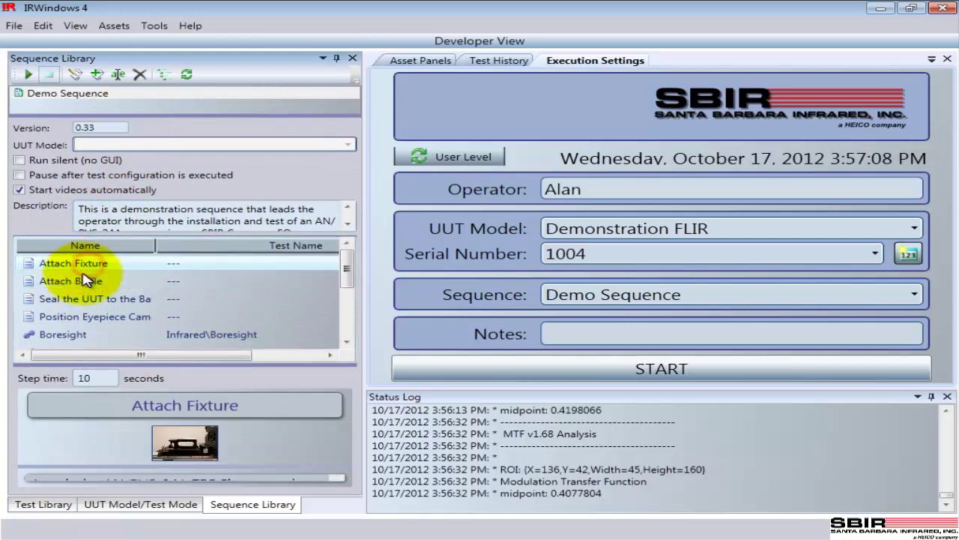
click(95, 337)
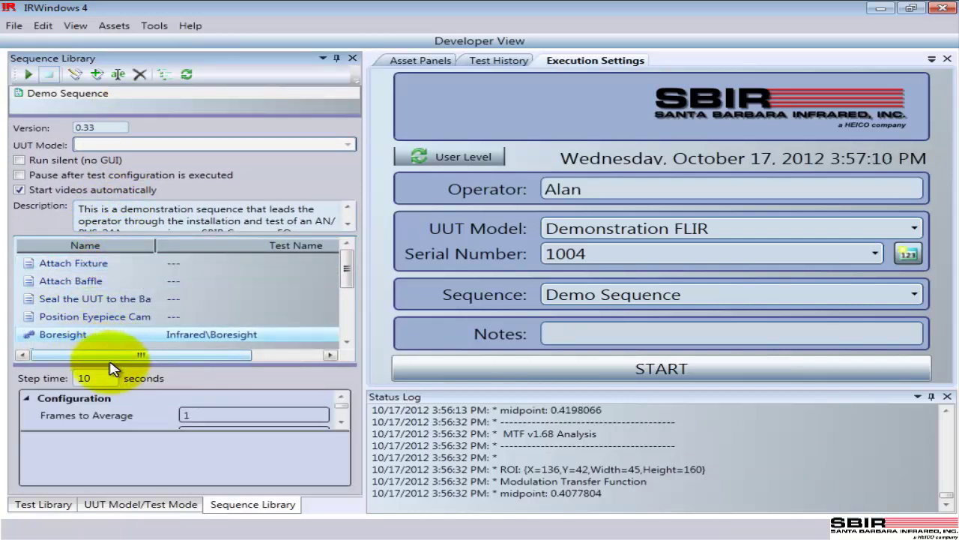
drag(105, 363, 120, 294)
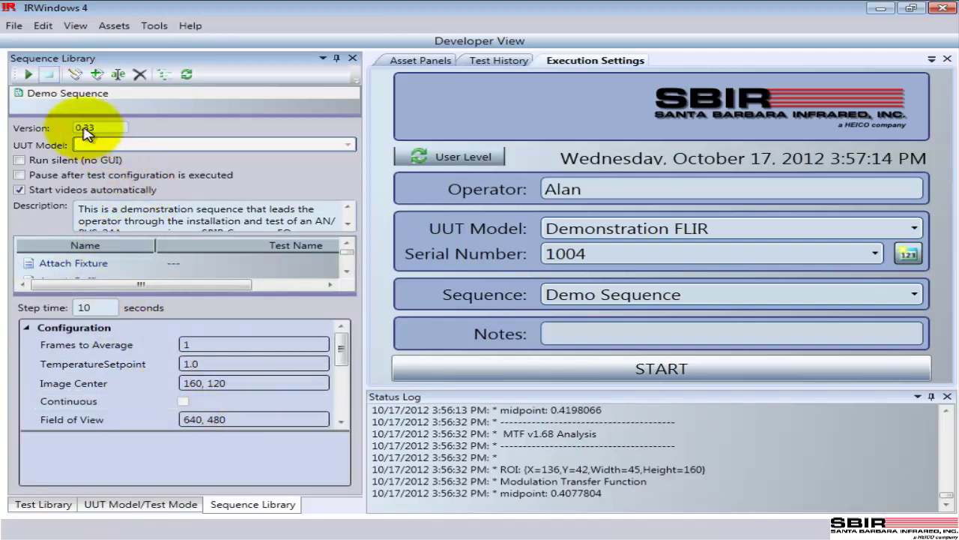
- Add the Infrared 3D Noise test after MTF in the Demo Sequence script, then close without saving
click(75, 73)
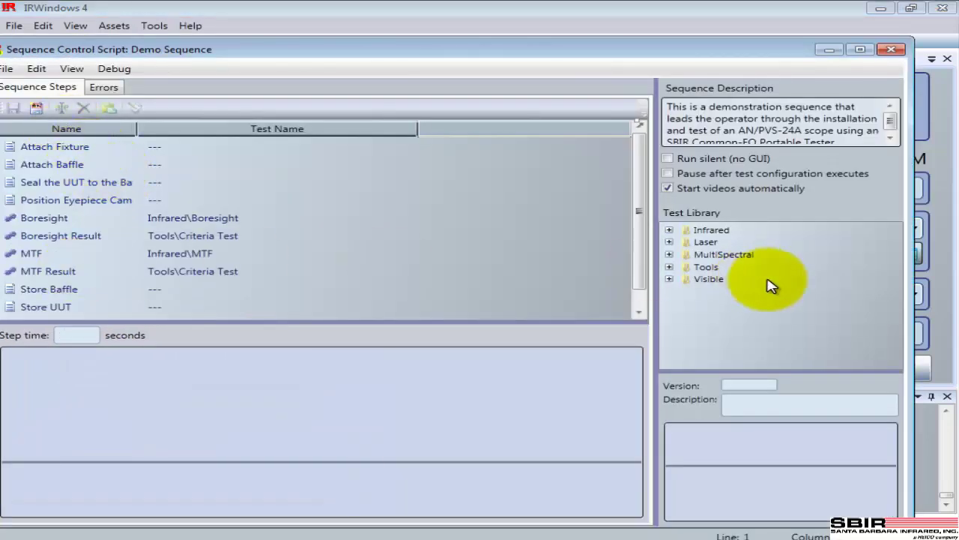
click(669, 230)
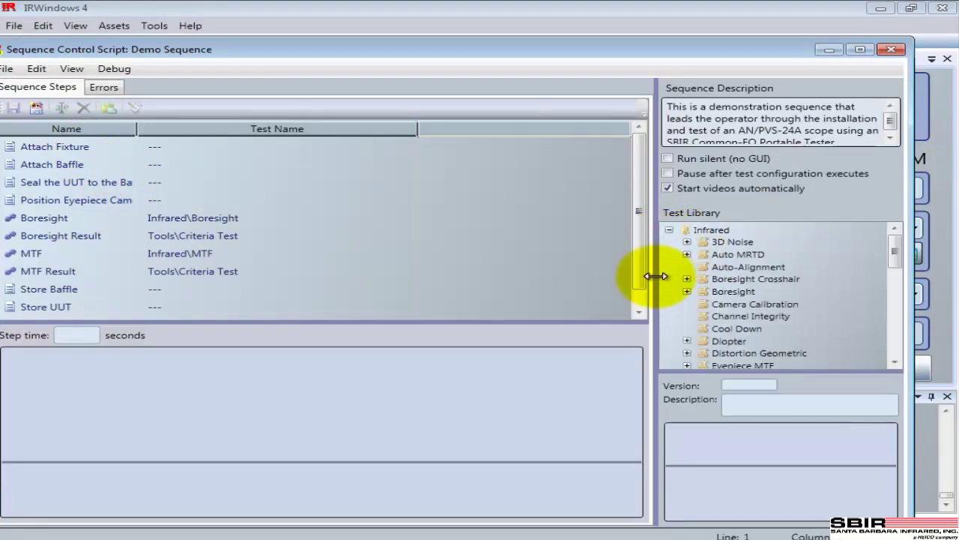
click(687, 242)
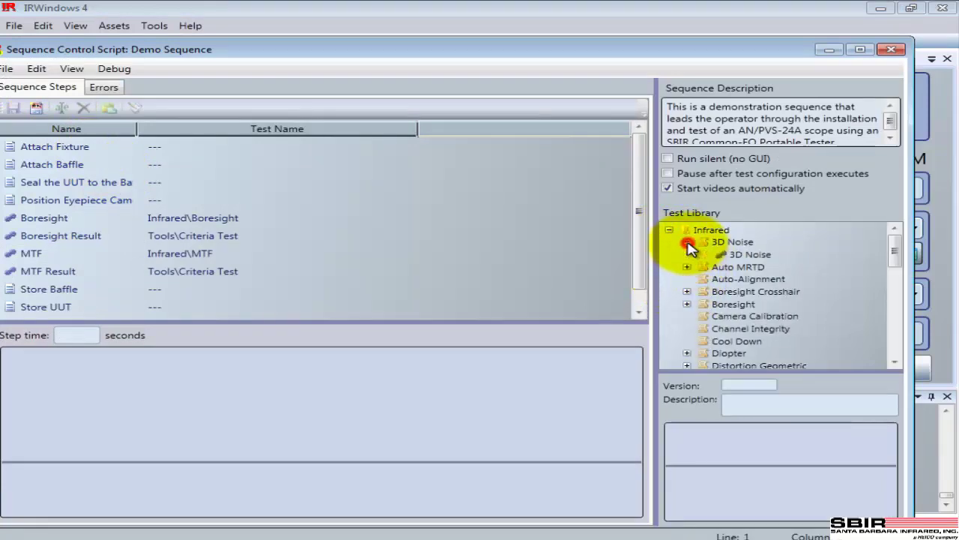
click(744, 255)
drag(744, 256, 146, 263)
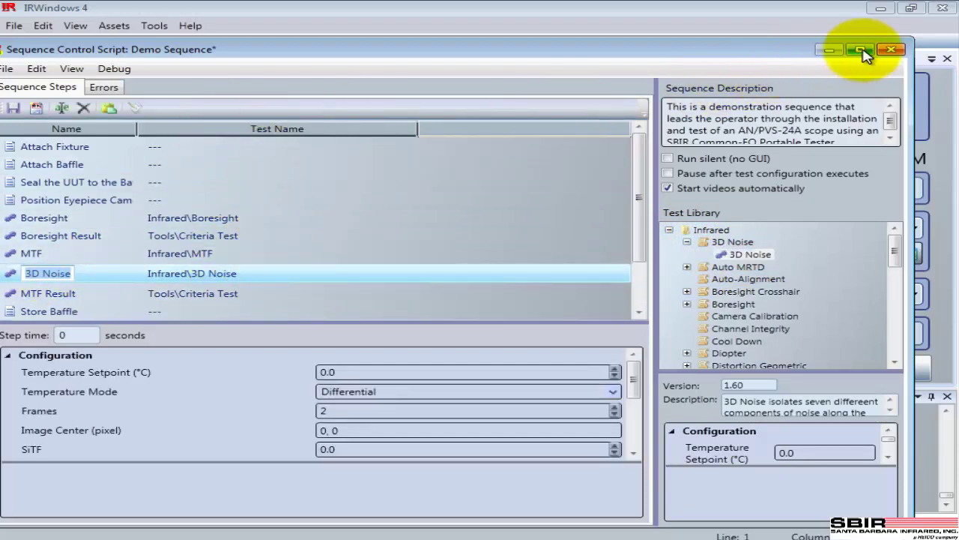
click(889, 50)
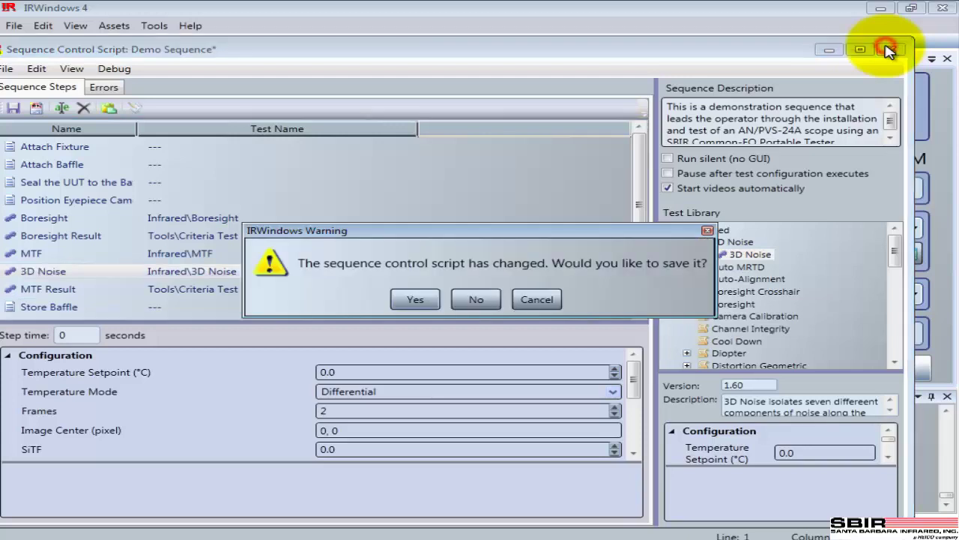
click(480, 300)
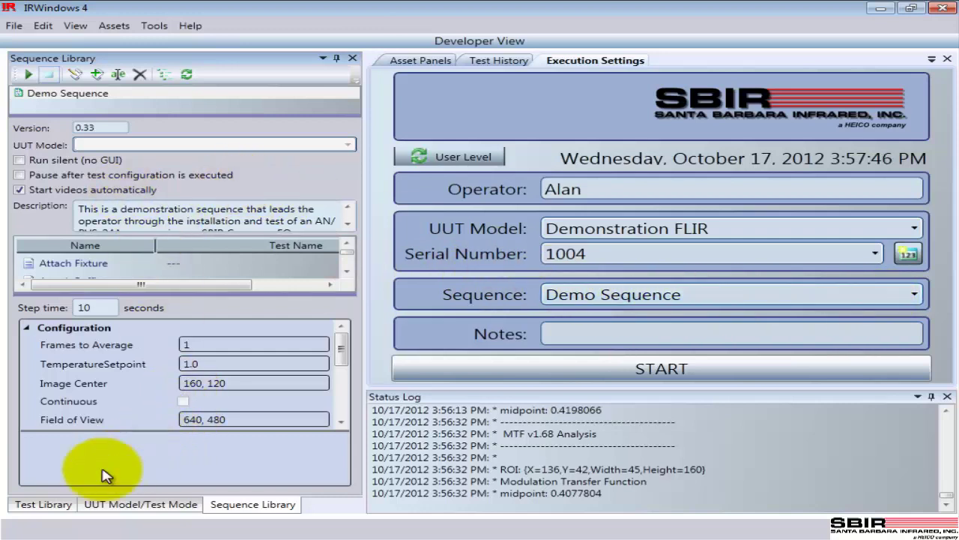
- Switch to the Test Library and enter Programmer View, supplying its password
click(44, 504)
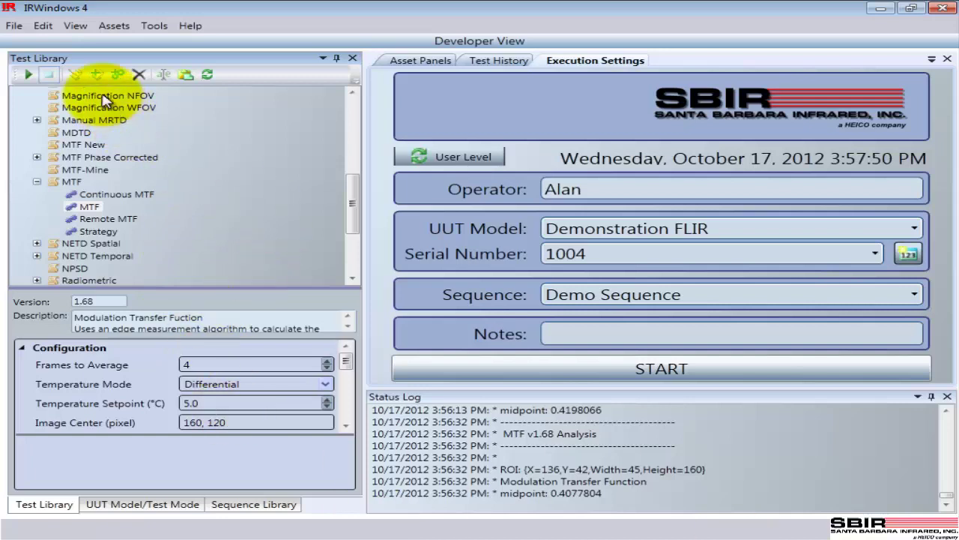
click(66, 28)
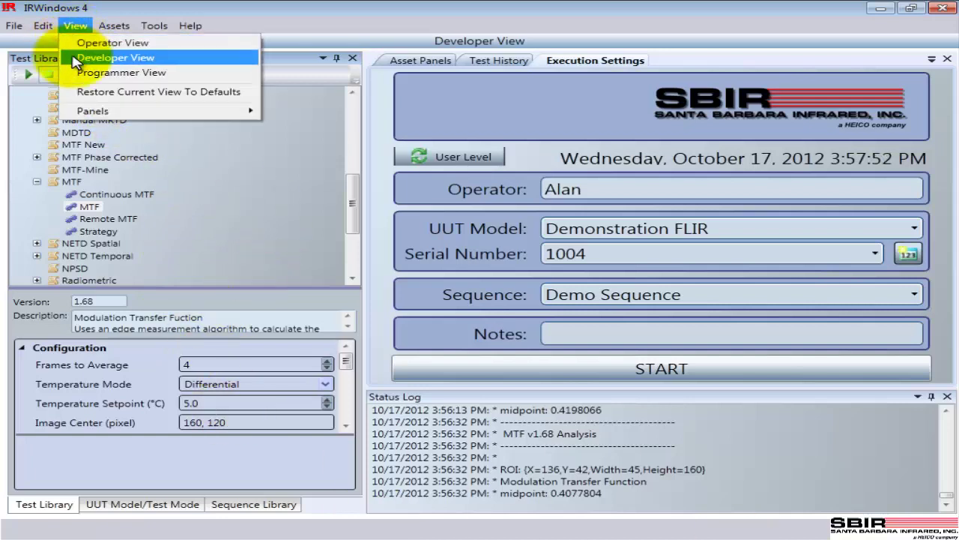
click(75, 73)
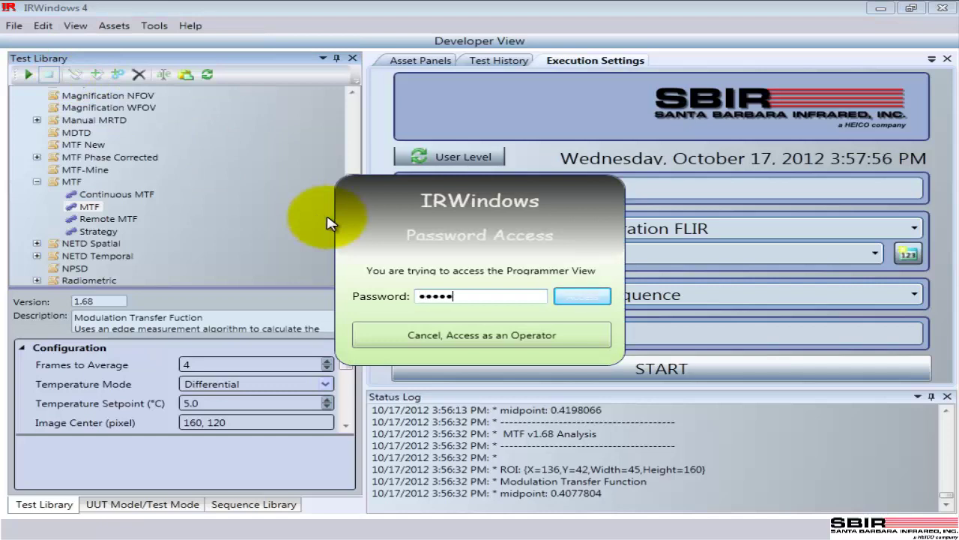
key(Return)
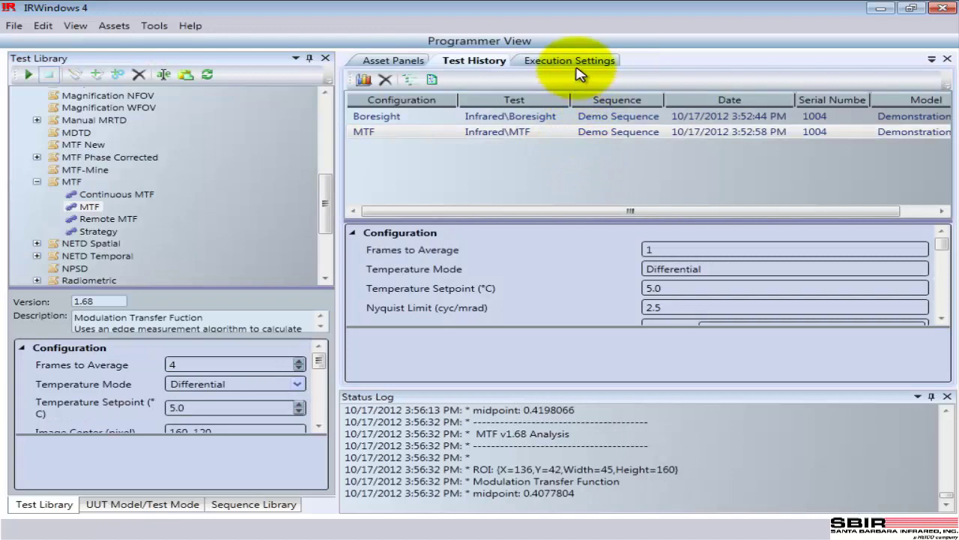
- Select MTF in the Test Library and open its v1.68 script in the read-only code editor
click(579, 64)
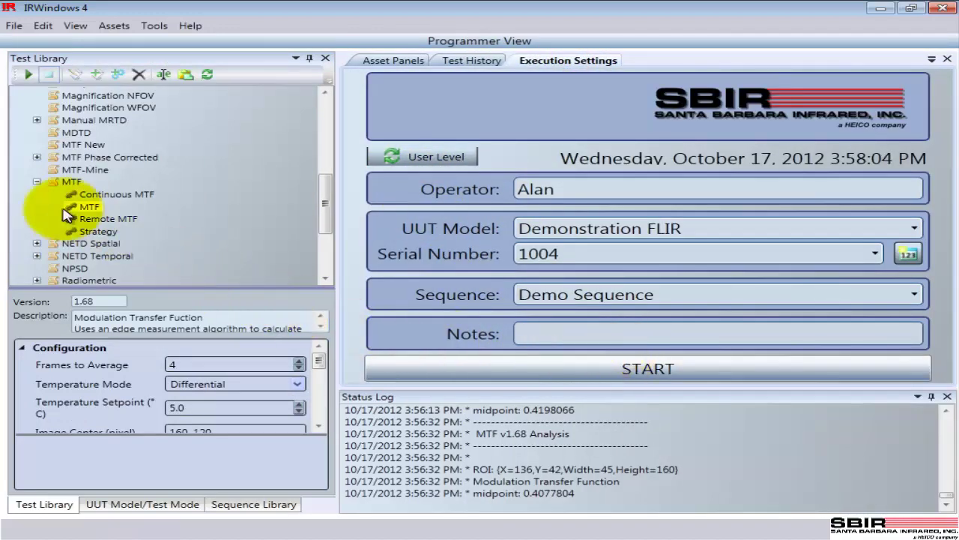
click(67, 183)
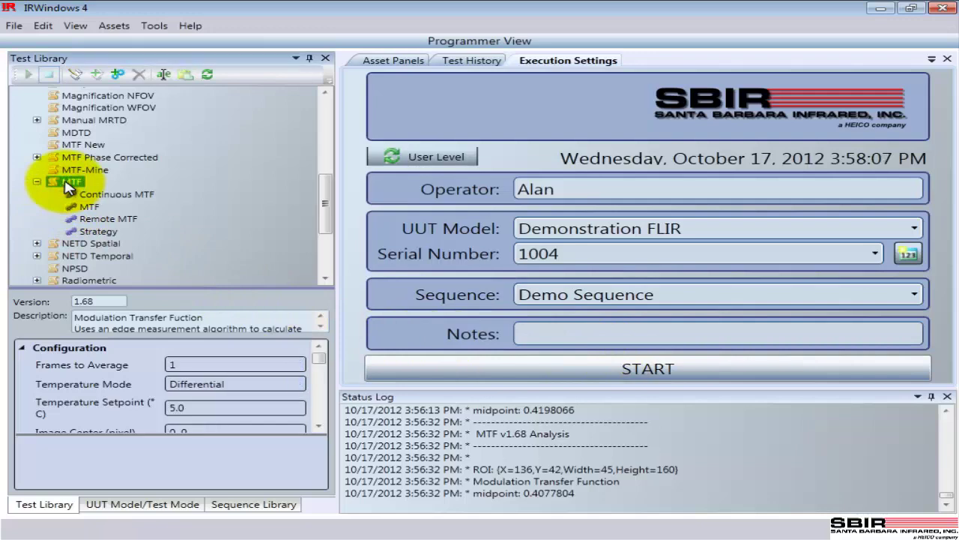
click(76, 75)
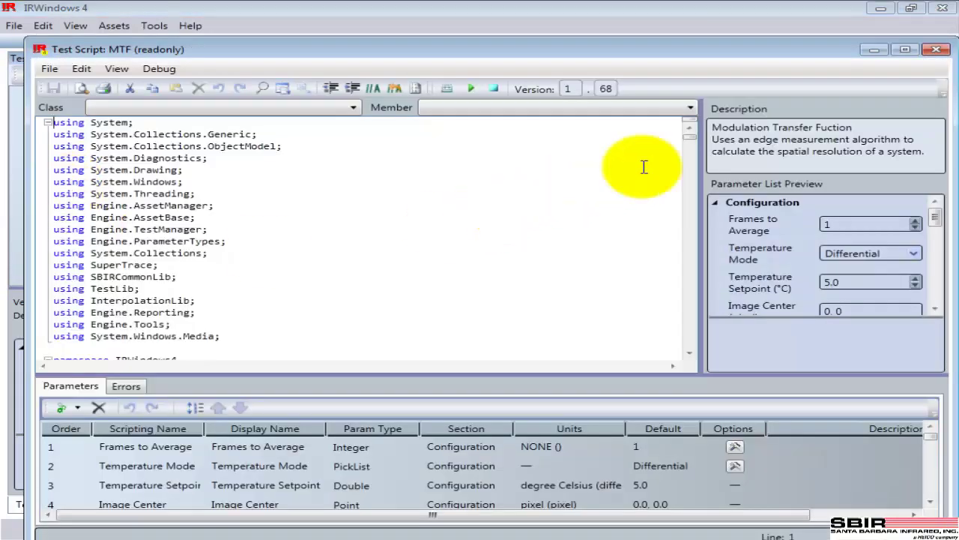
drag(691, 141, 688, 284)
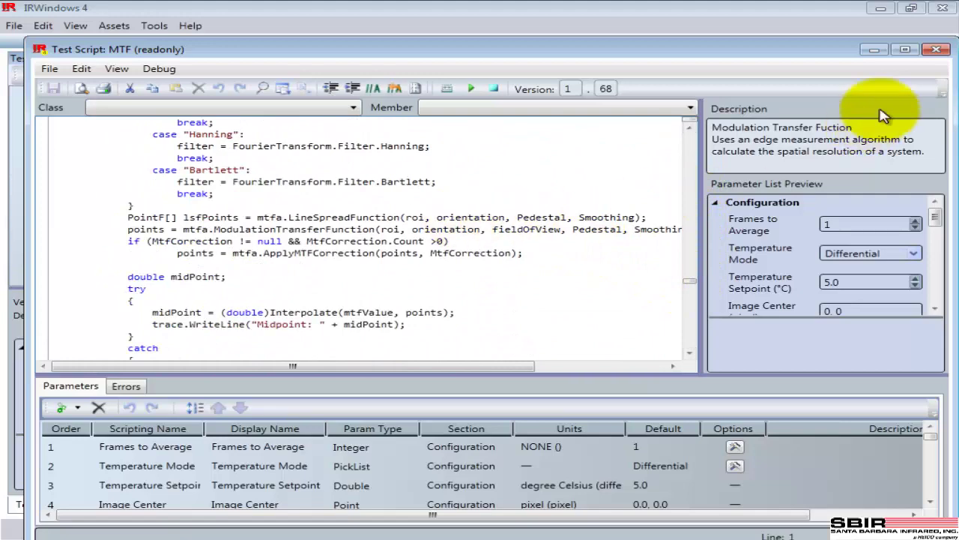
click(936, 51)
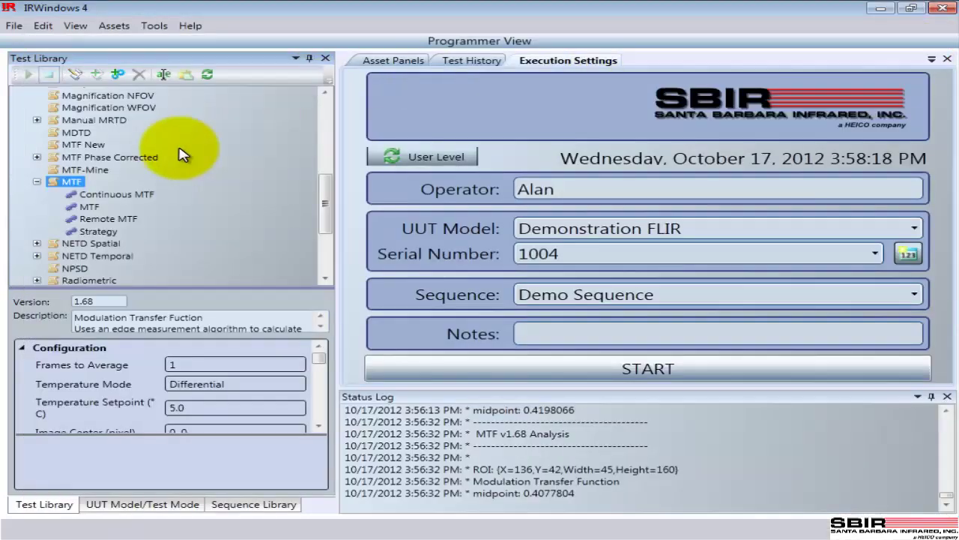
click(77, 74)
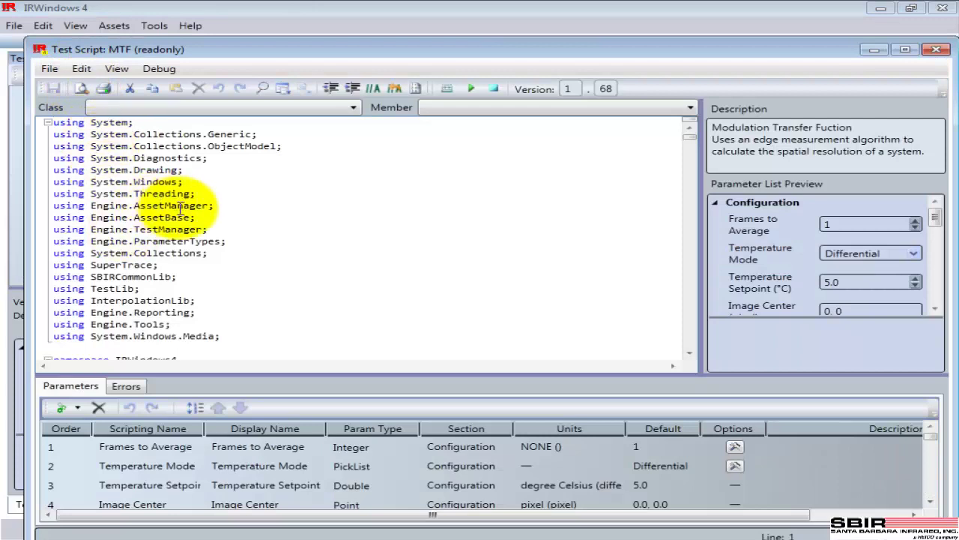
scroll(180, 210, down, 2)
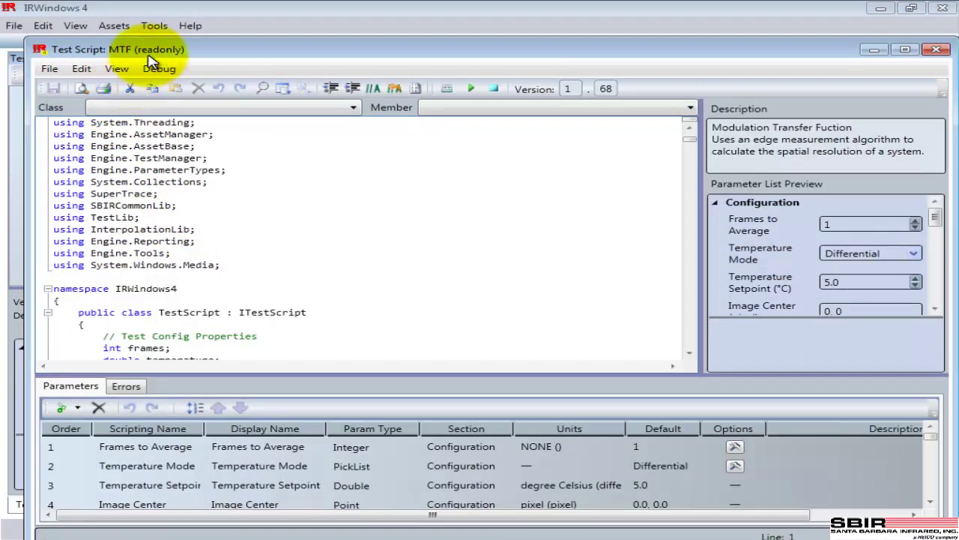
- Save the MTF script as a new test named MTF-Alan and close the editor
click(39, 68)
click(69, 98)
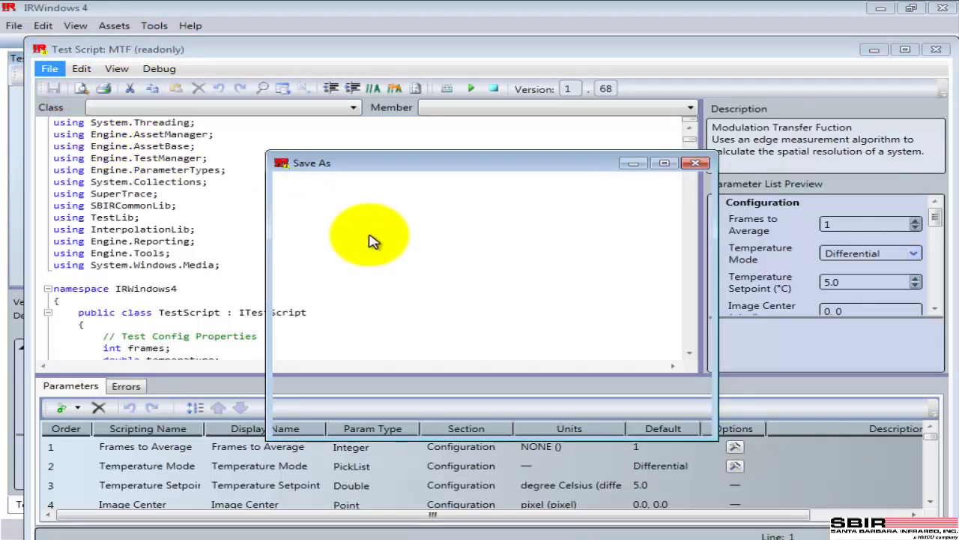
click(419, 392)
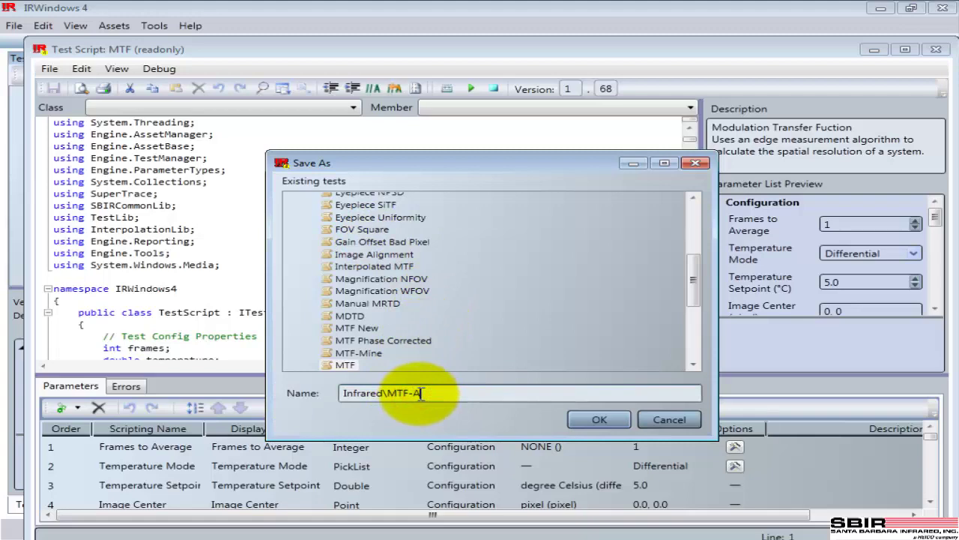
key(Return)
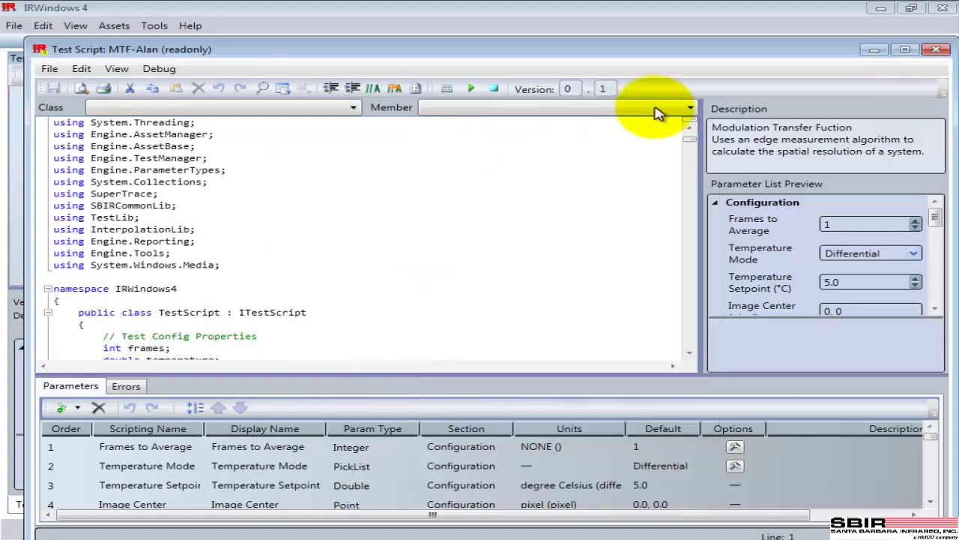
click(936, 51)
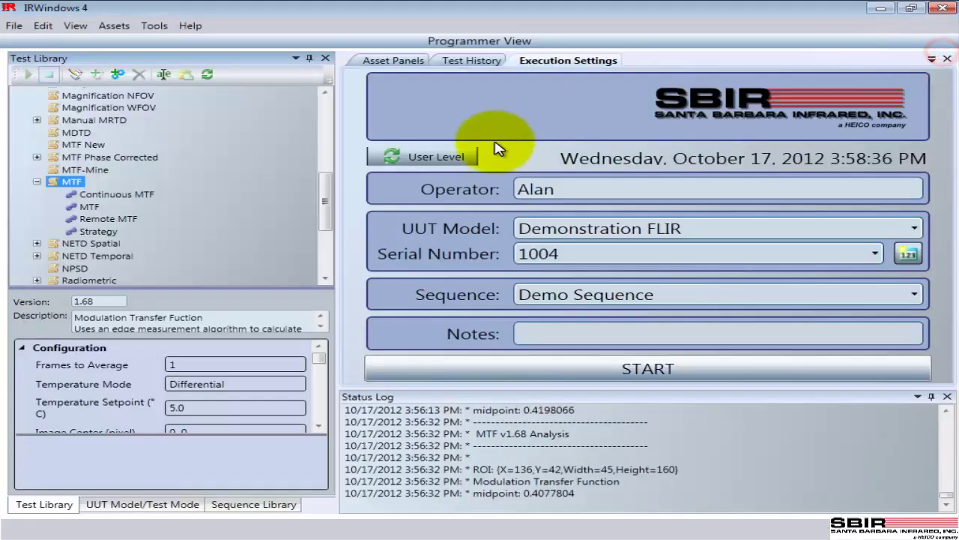
drag(330, 215, 328, 274)
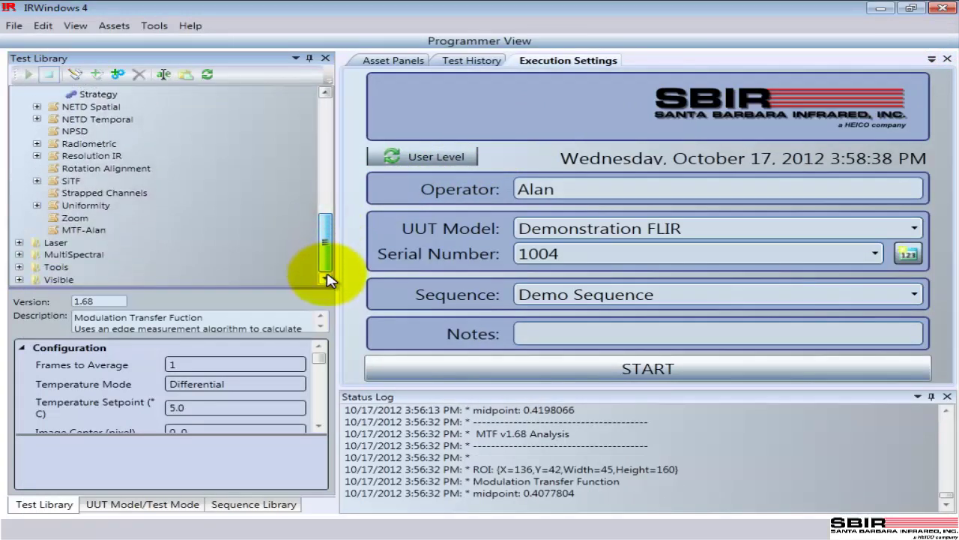
- Type 'Hiya' into a WriteLine trace string in the MTF-Alan script, then close discarding the edit
click(88, 231)
click(75, 74)
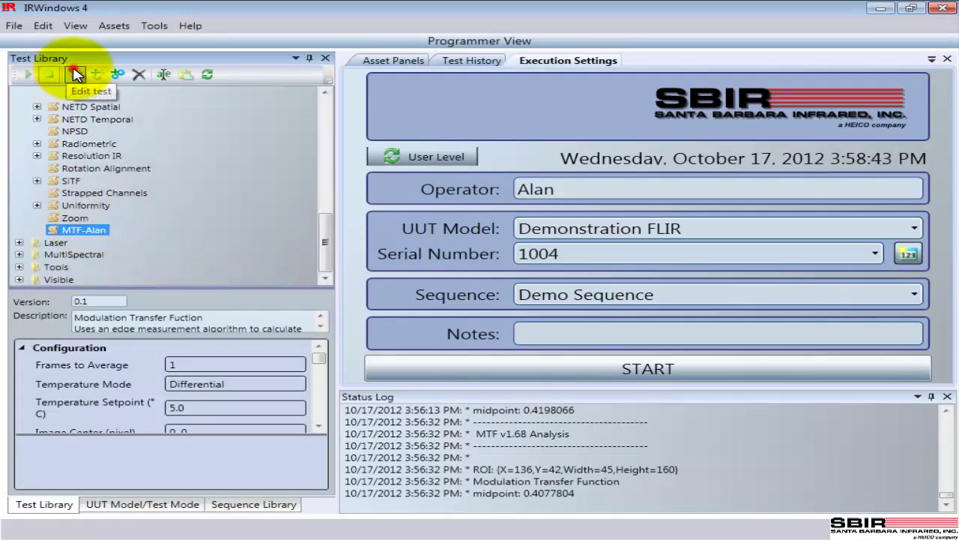
scroll(251, 282, down, 4)
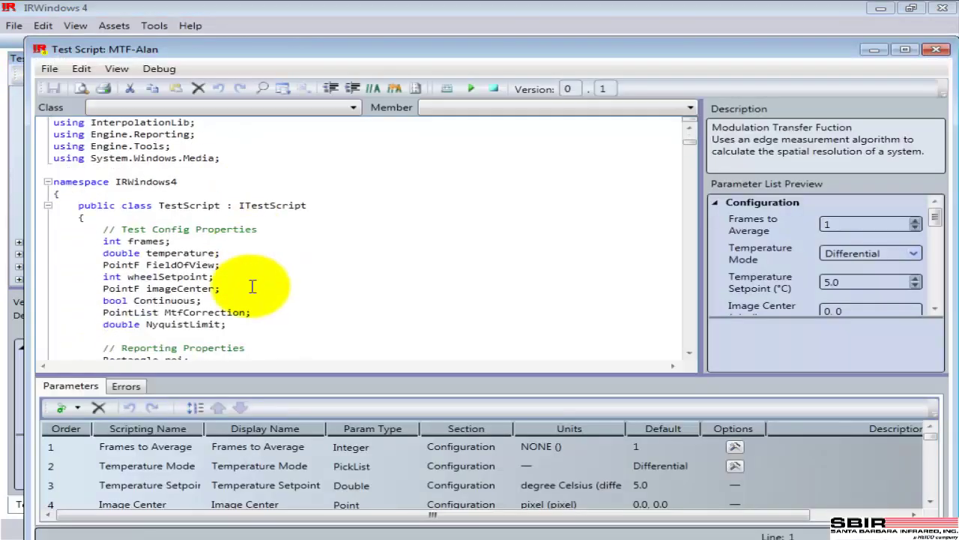
scroll(253, 286, down, 11)
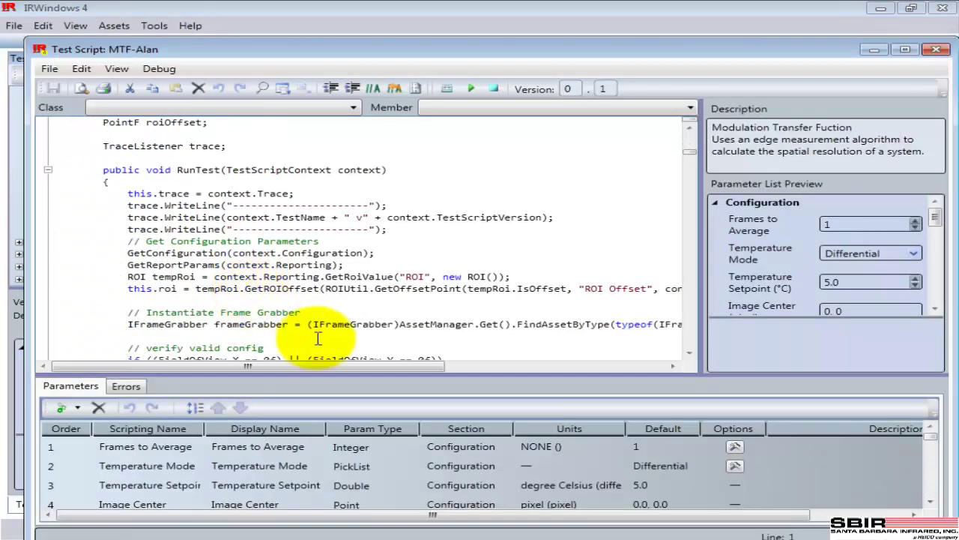
click(344, 228)
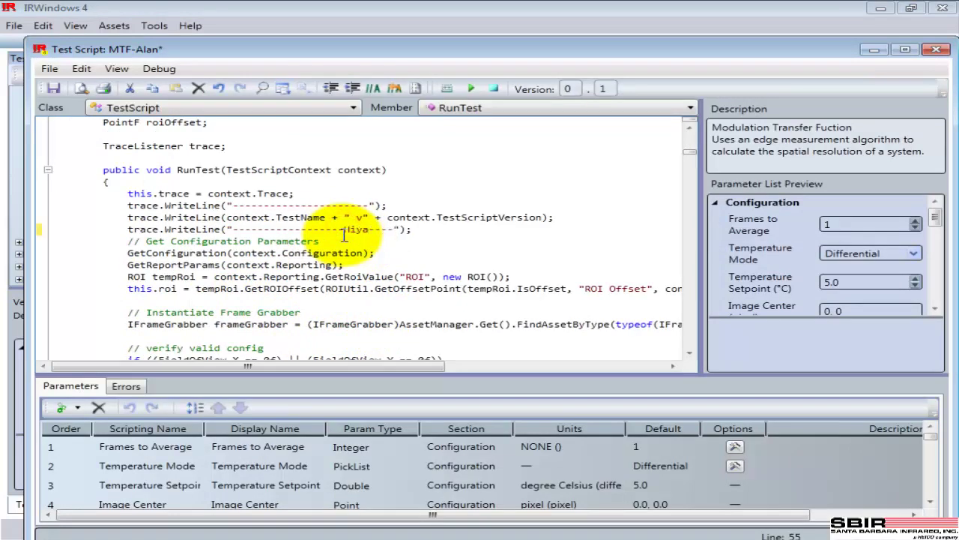
mouse_move(338, 257)
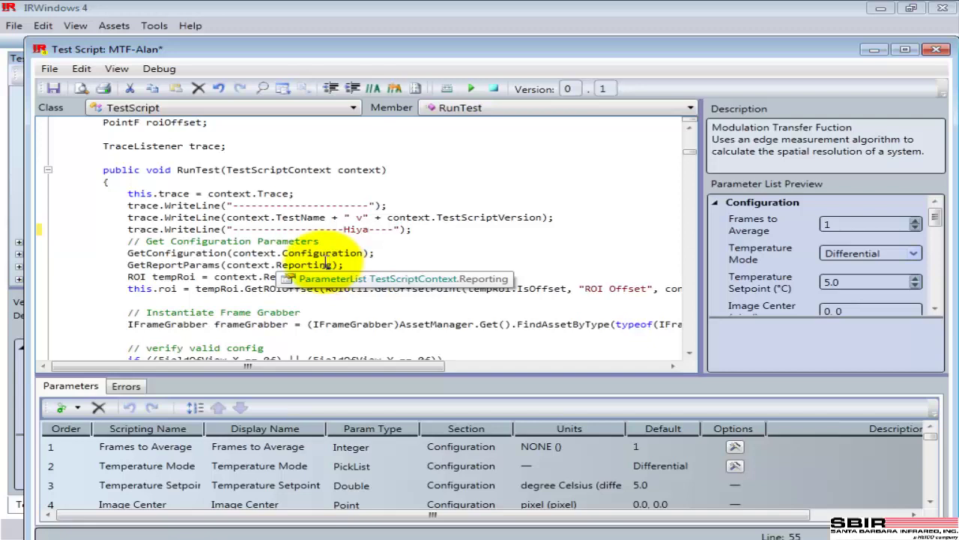
click(368, 229)
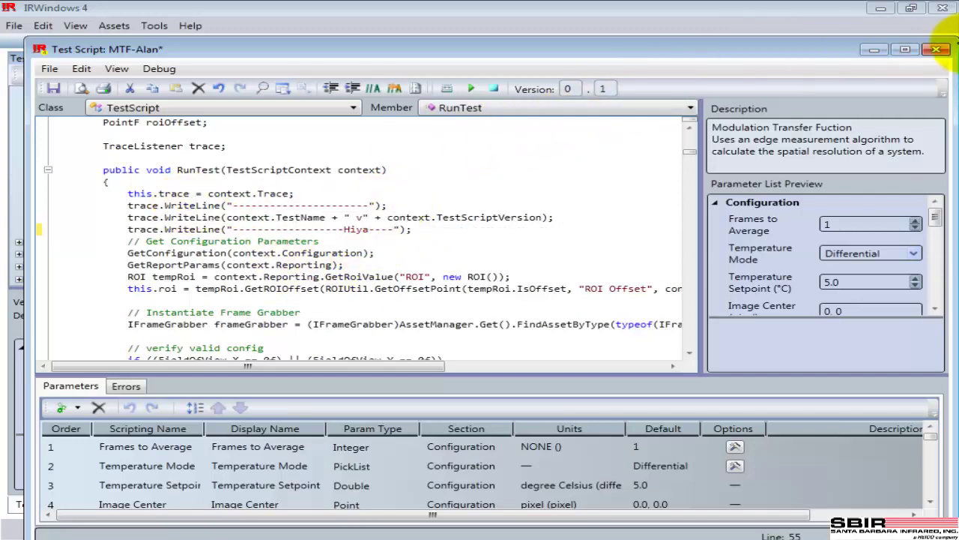
click(942, 49)
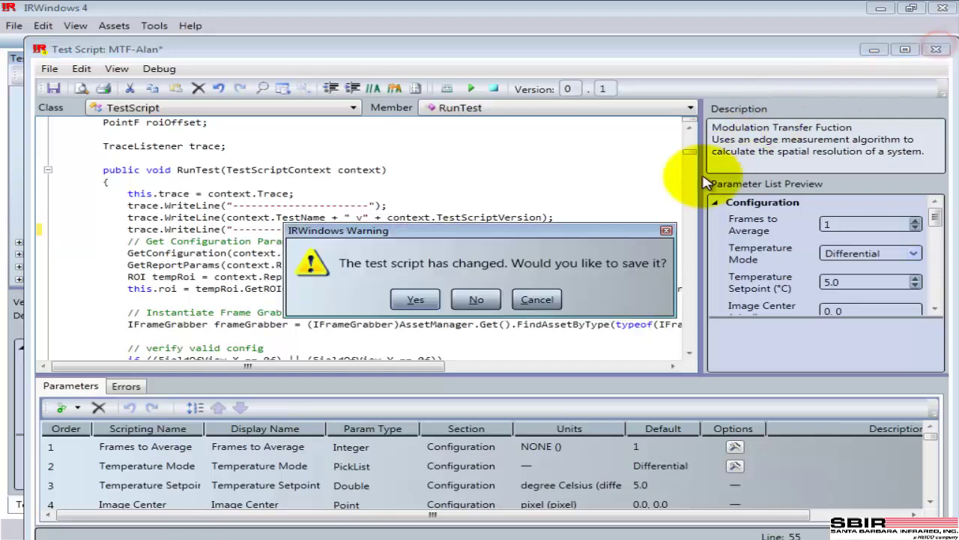
click(478, 303)
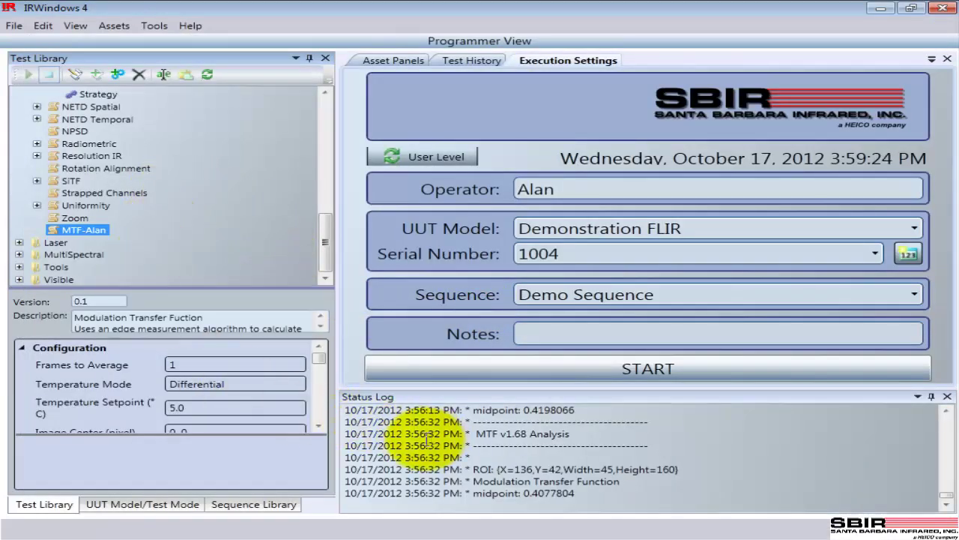